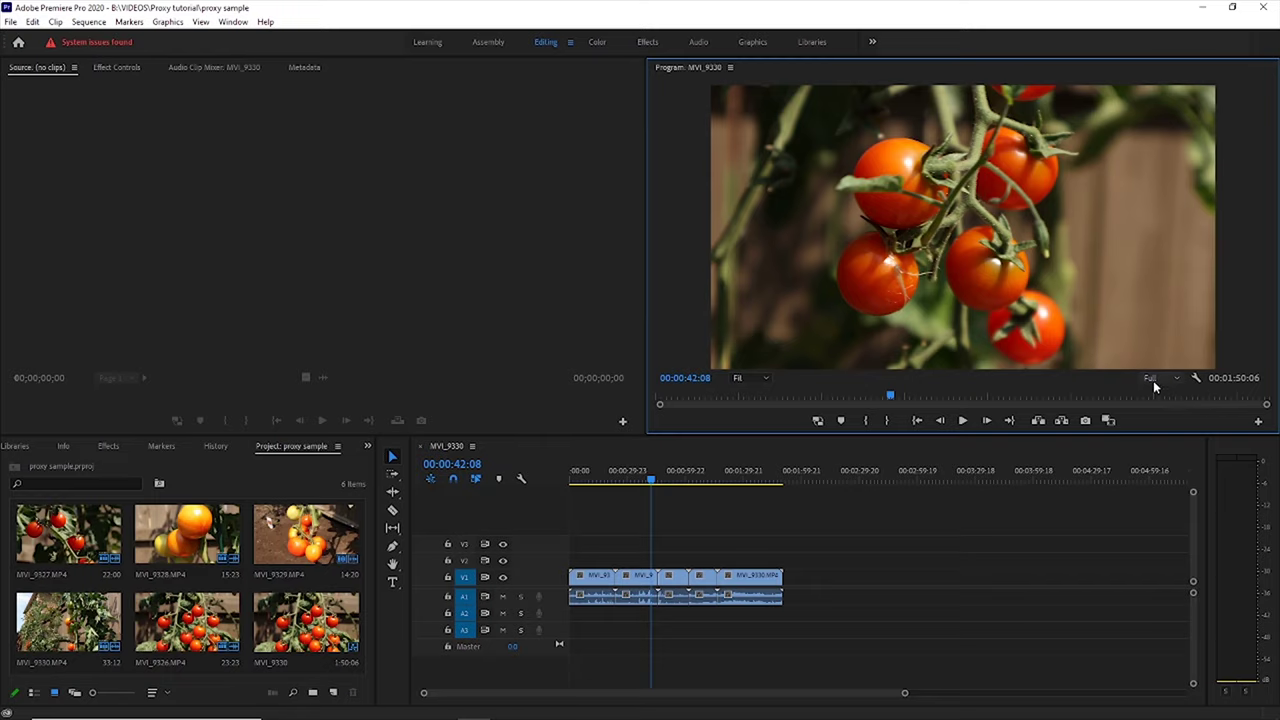
Try the Program Monitor playback resolutions 1/2, 1/4 and 1/8
click(1178, 379)
click(1158, 406)
click(1178, 379)
click(1158, 418)
click(1178, 380)
click(1164, 431)
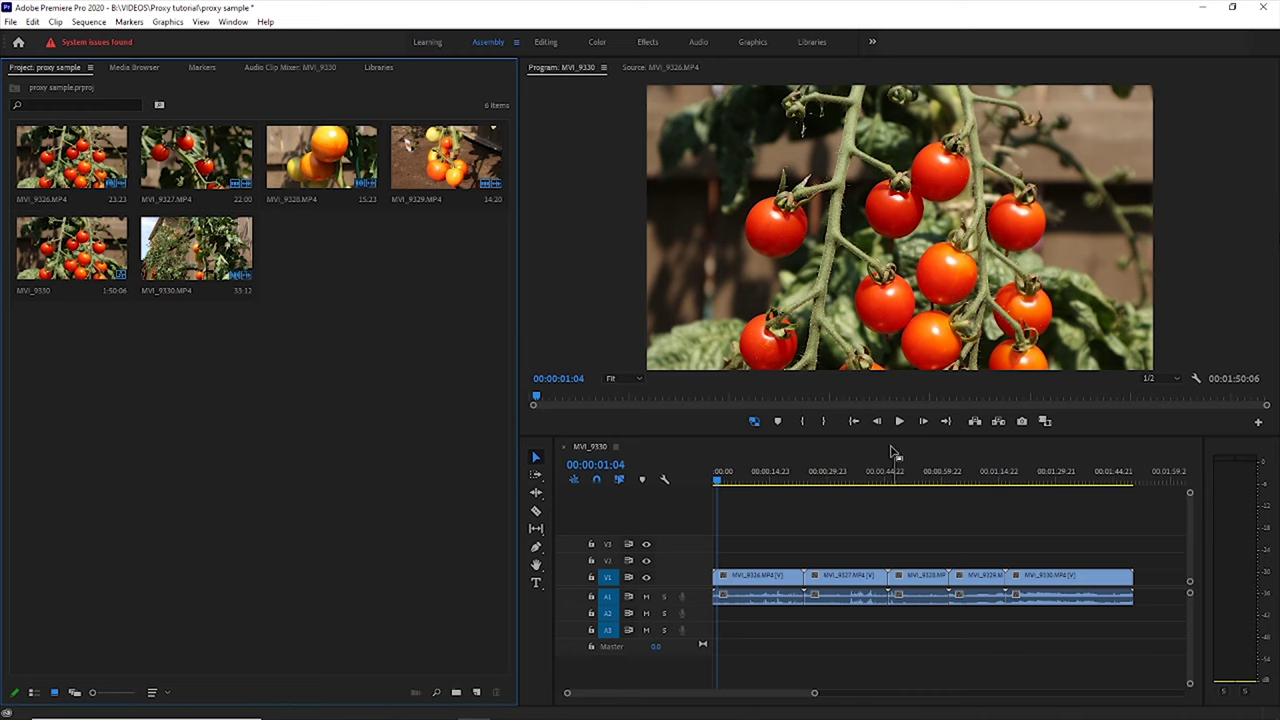
Play the sequence, scrubbing ahead to about 30 and then 51 seconds
click(899, 421)
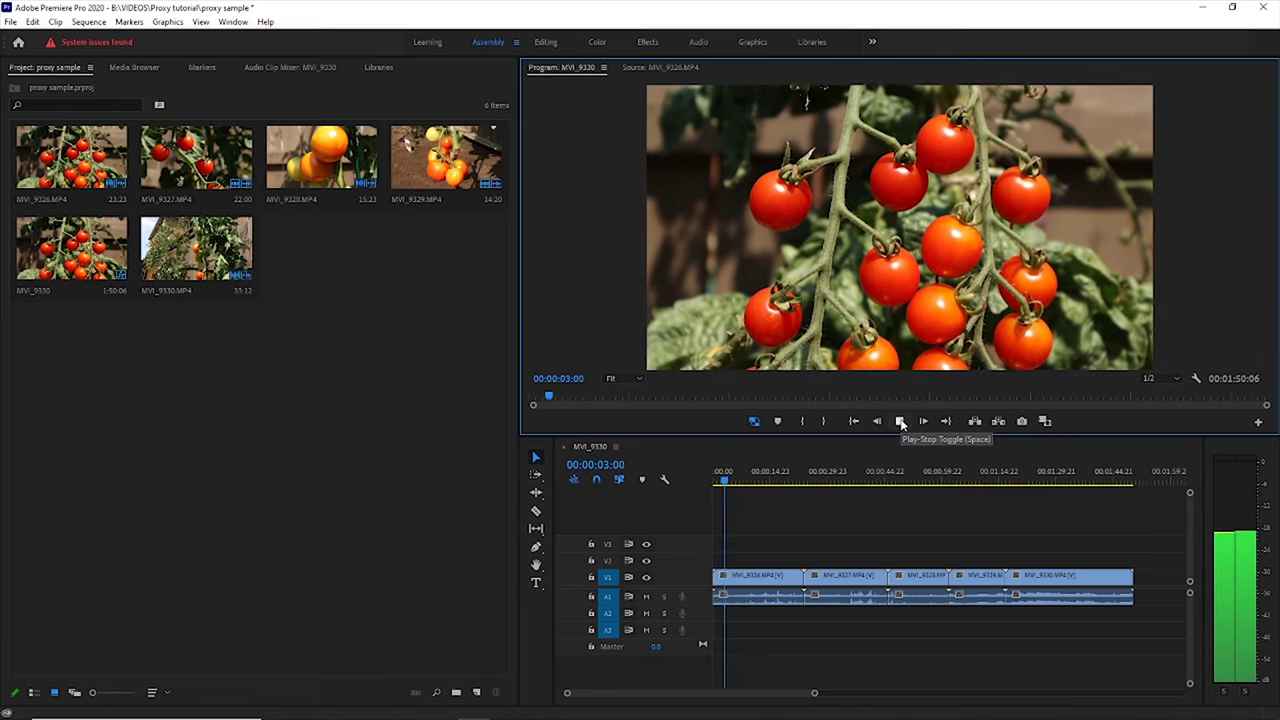
drag(728, 481, 830, 481)
click(899, 421)
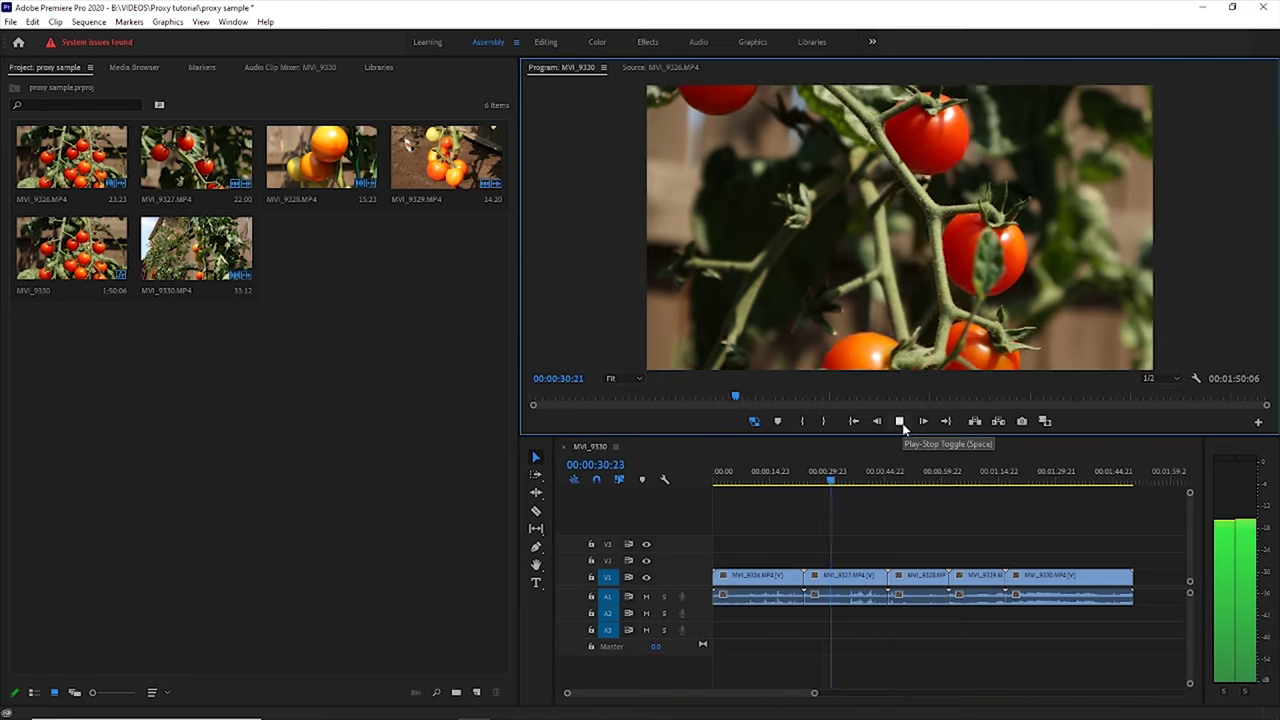
drag(850, 481, 912, 479)
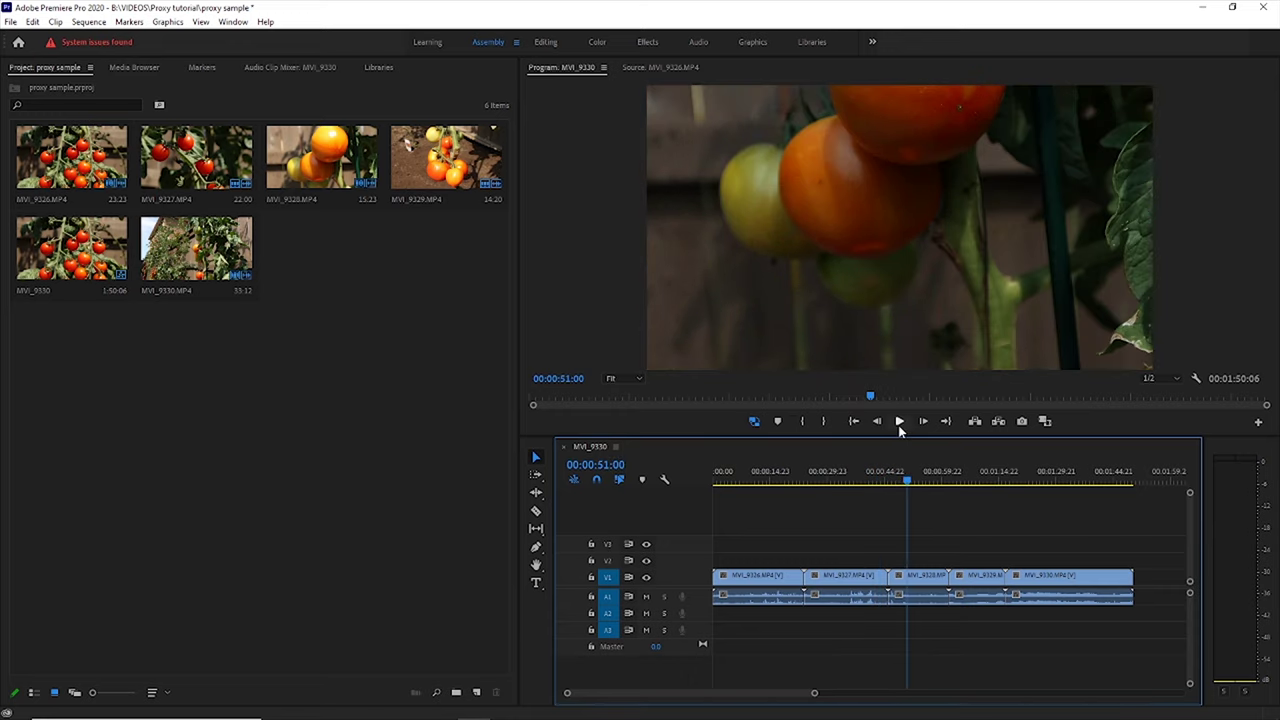
click(899, 421)
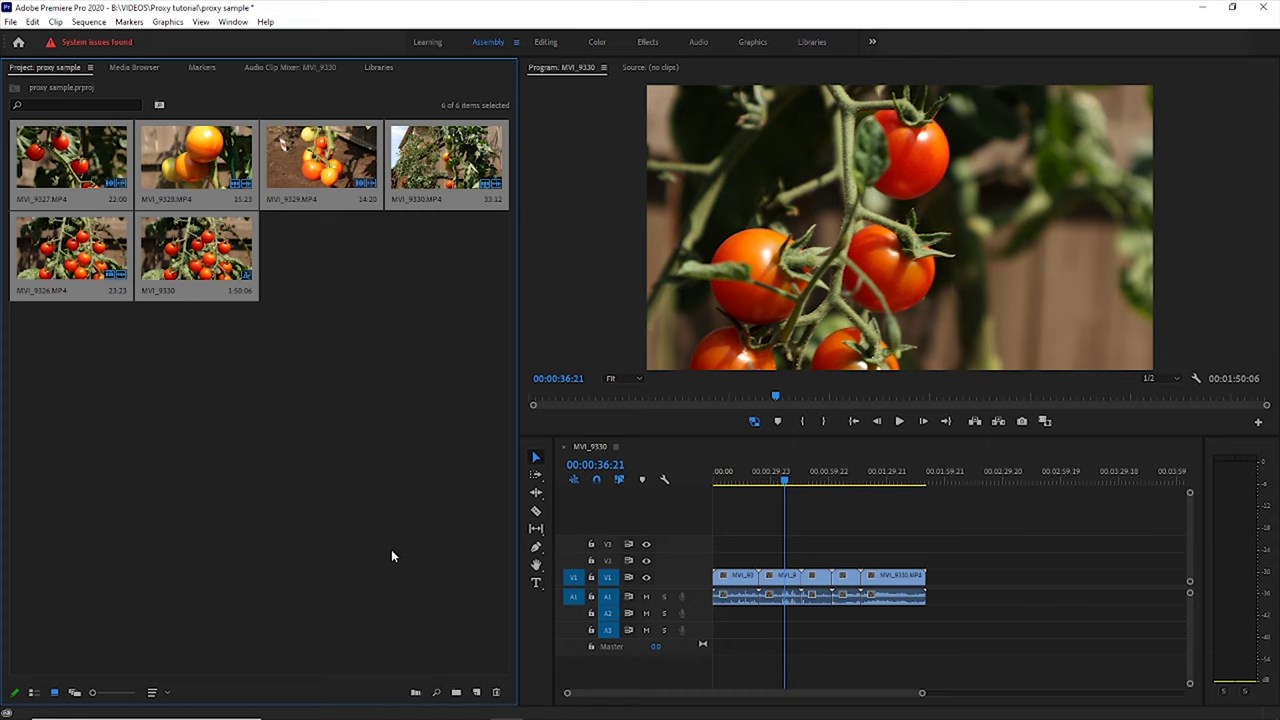
Create proxies for the selected clips as QuickTime with the ProRes Low Resolution Proxy preset
right_click(199, 168)
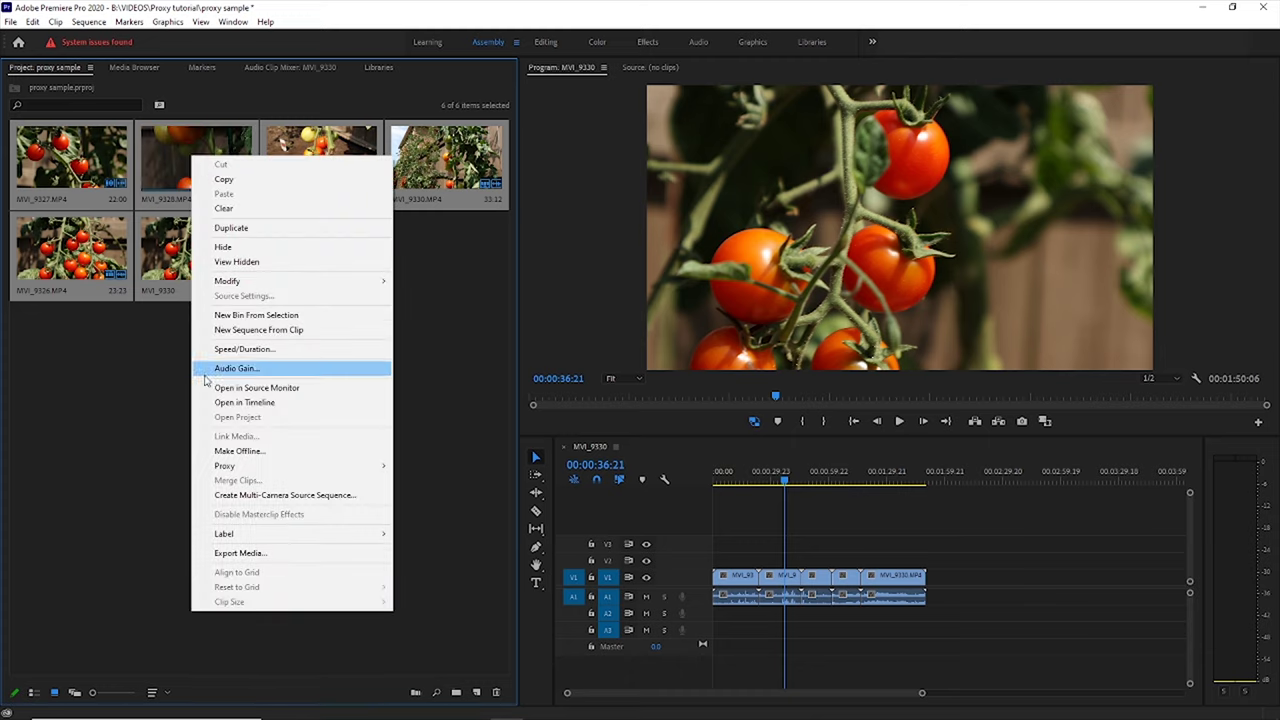
mouse_move(230, 467)
click(416, 465)
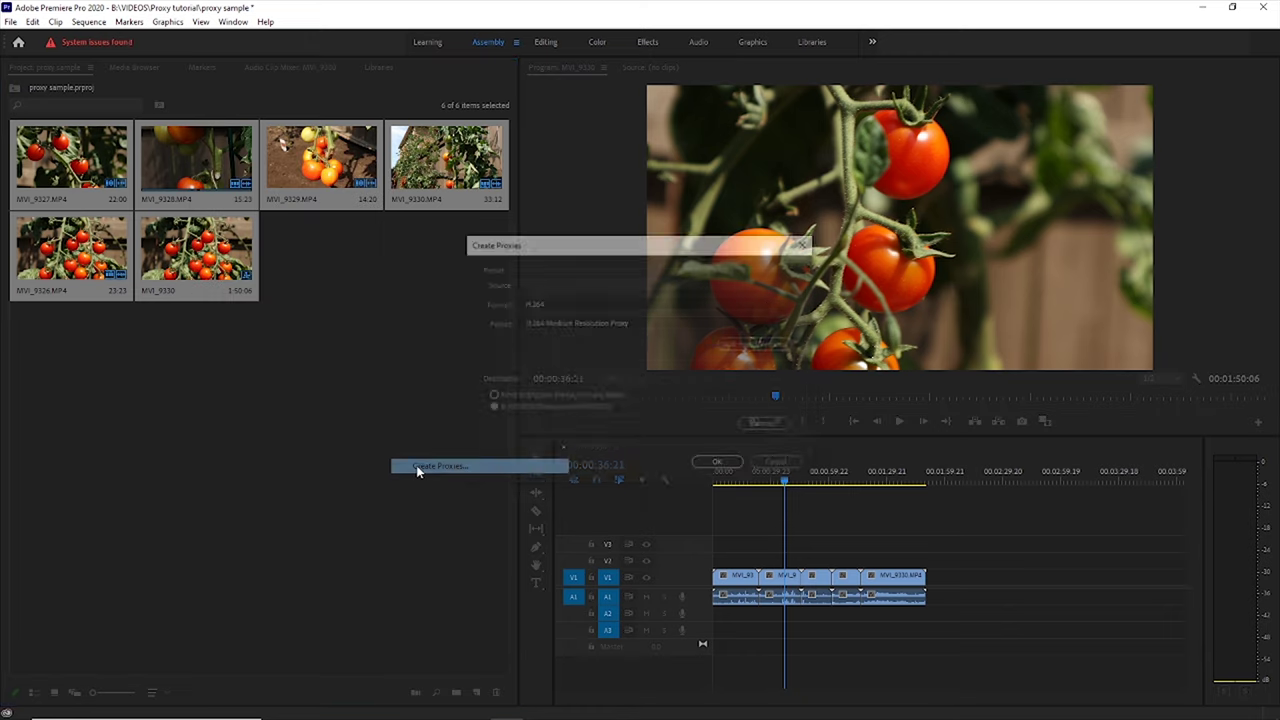
click(533, 304)
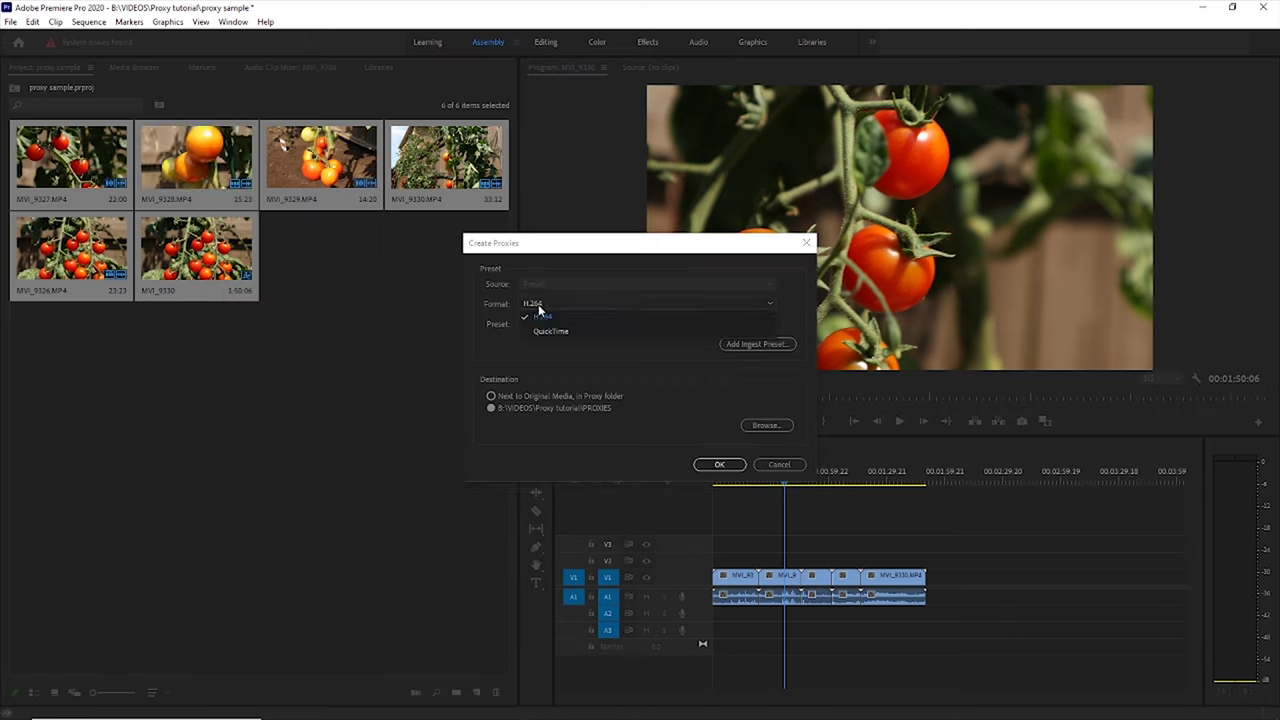
click(534, 329)
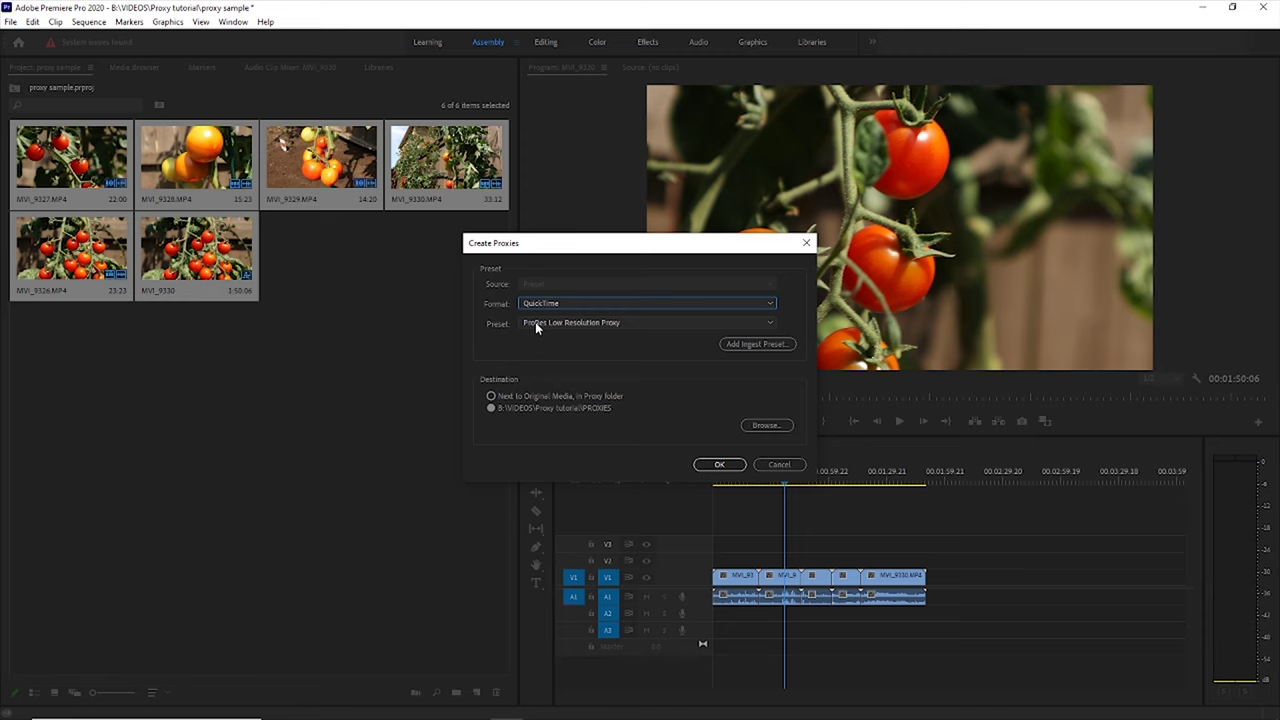
click(535, 322)
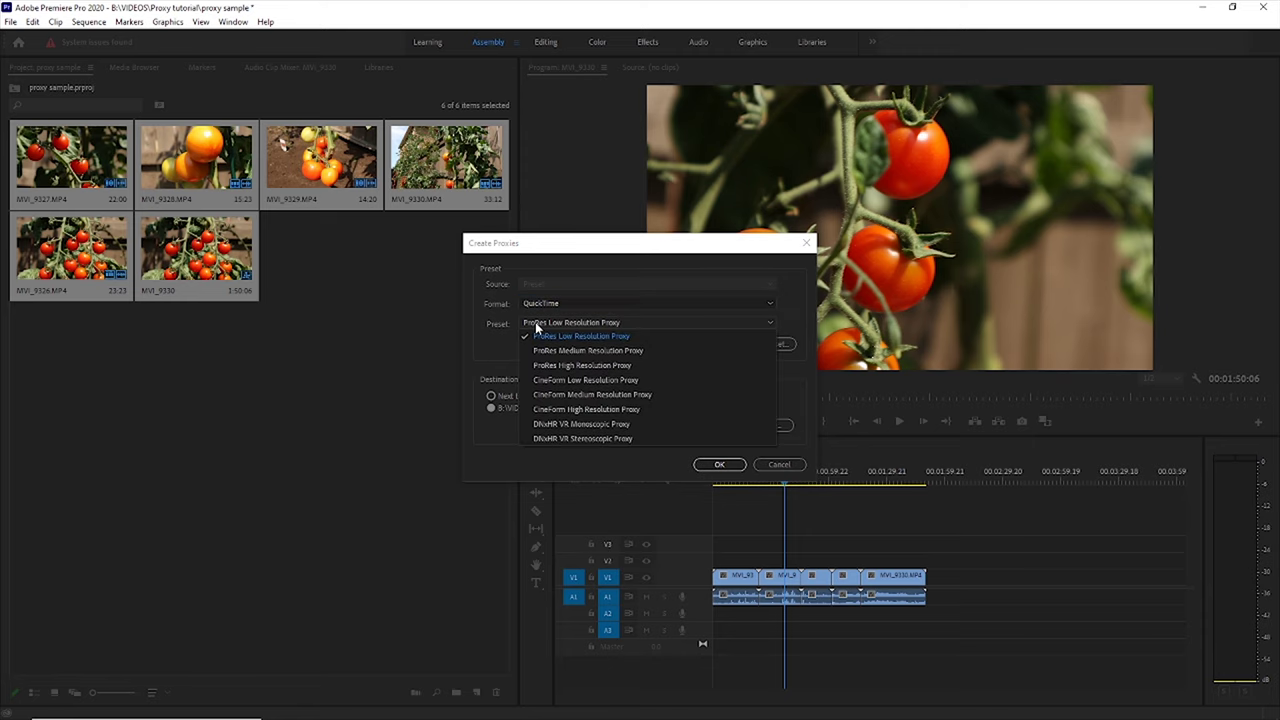
click(638, 336)
Make a new Proxy folder and use it as the proxy destination
click(763, 425)
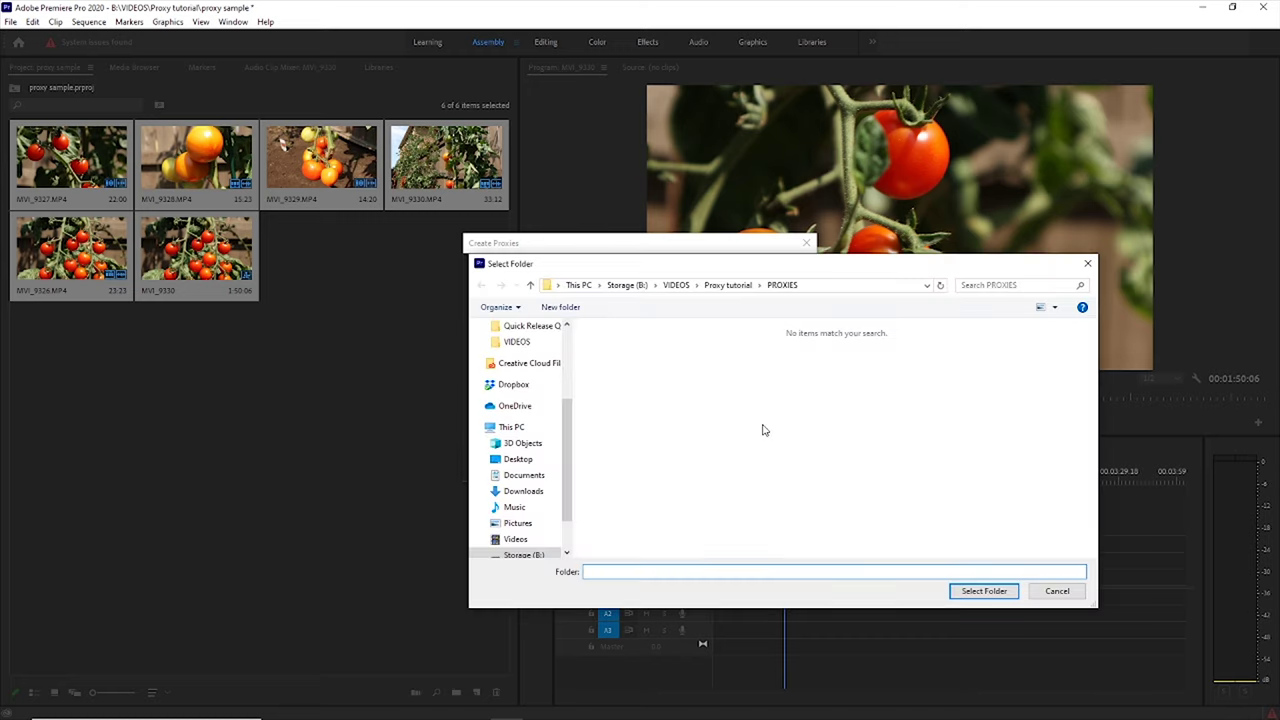
click(745, 290)
click(560, 307)
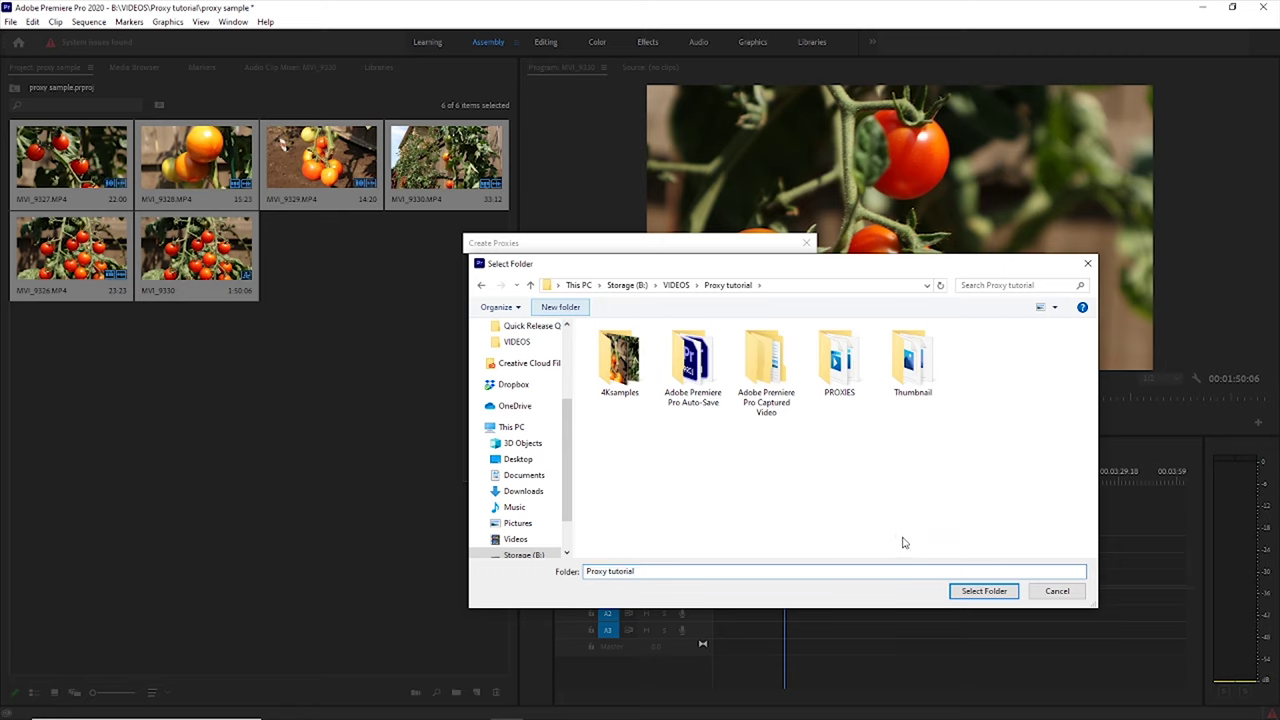
text(Proxy)
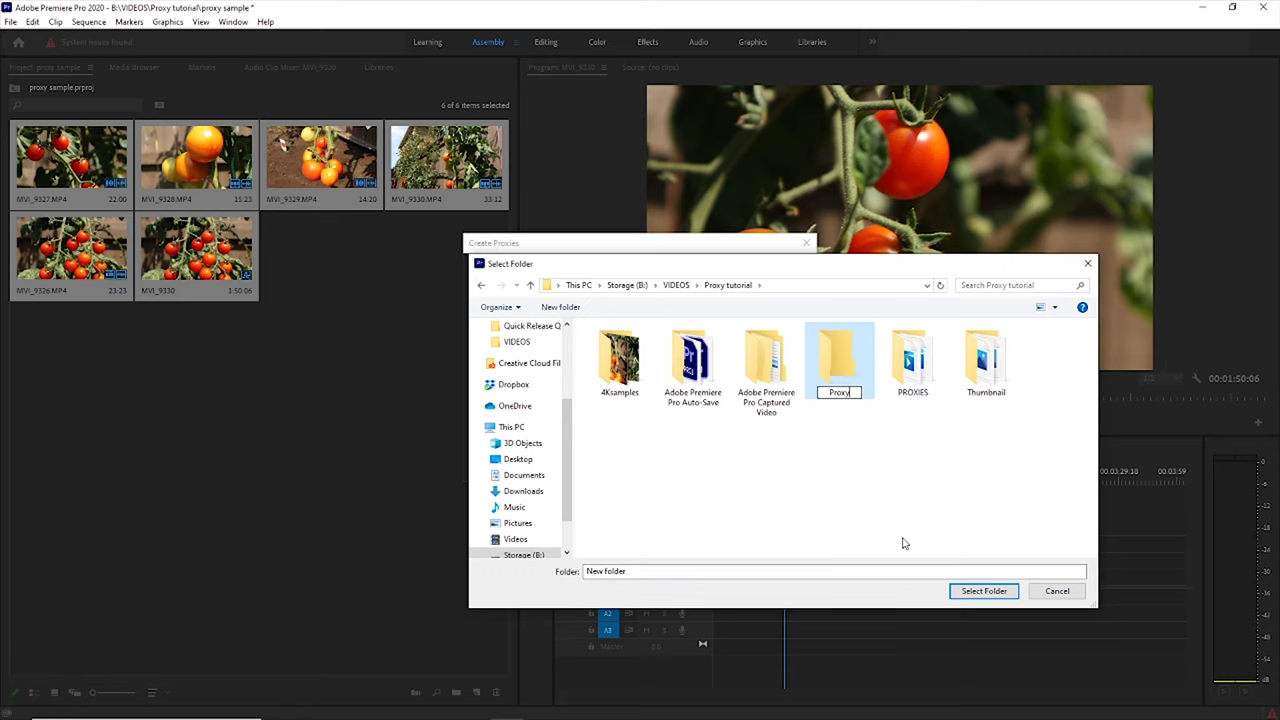
key(Return)
key(Return)
click(766, 423)
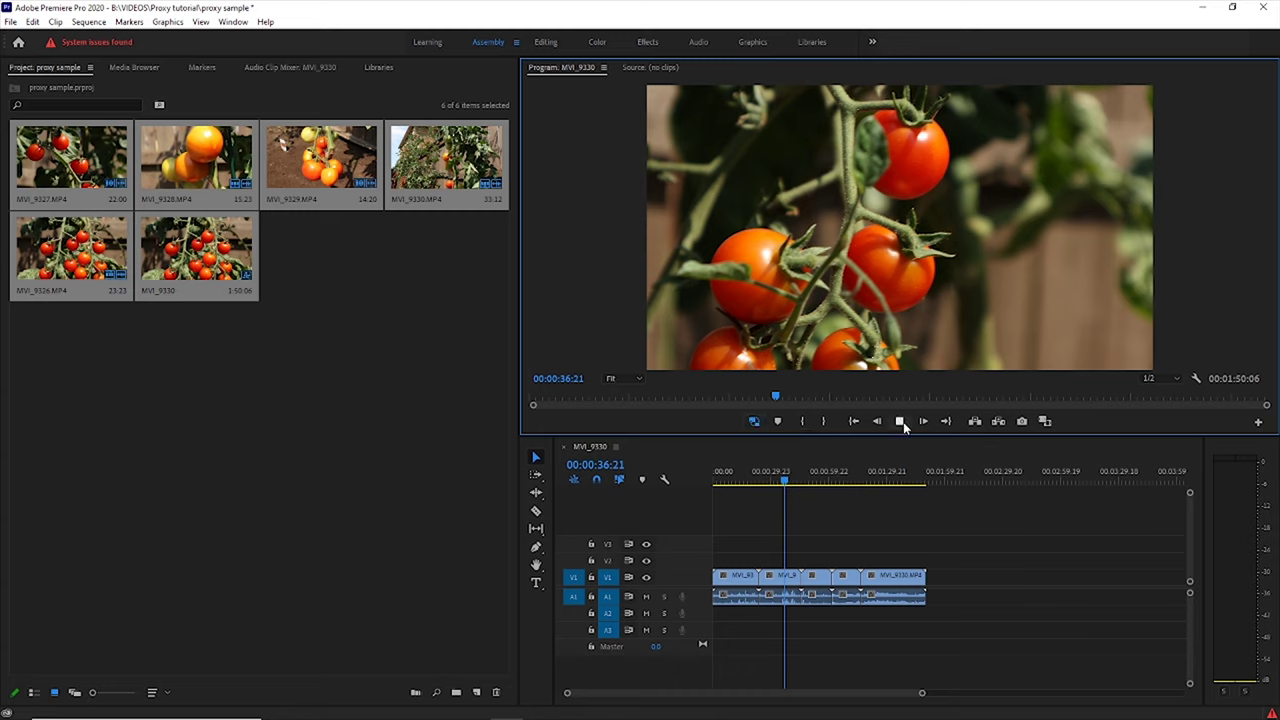
Stop playback and open the Program Monitor's Button Editor
click(903, 422)
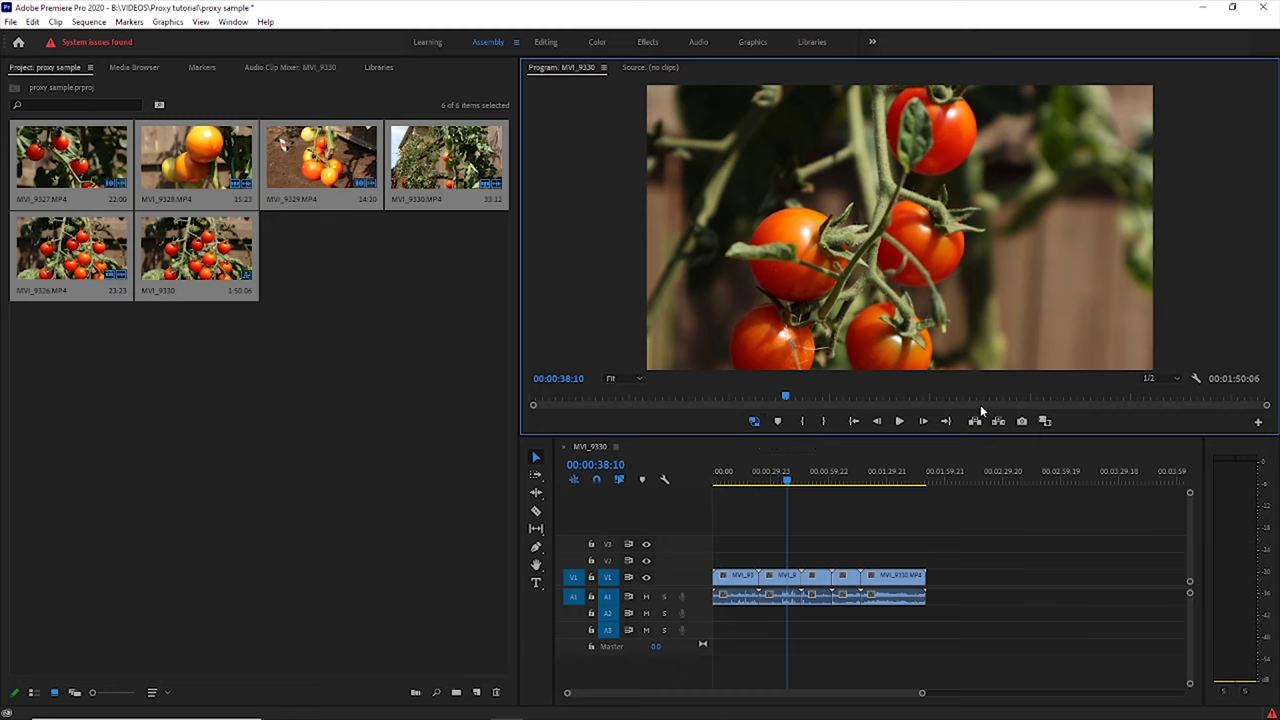
click(1259, 422)
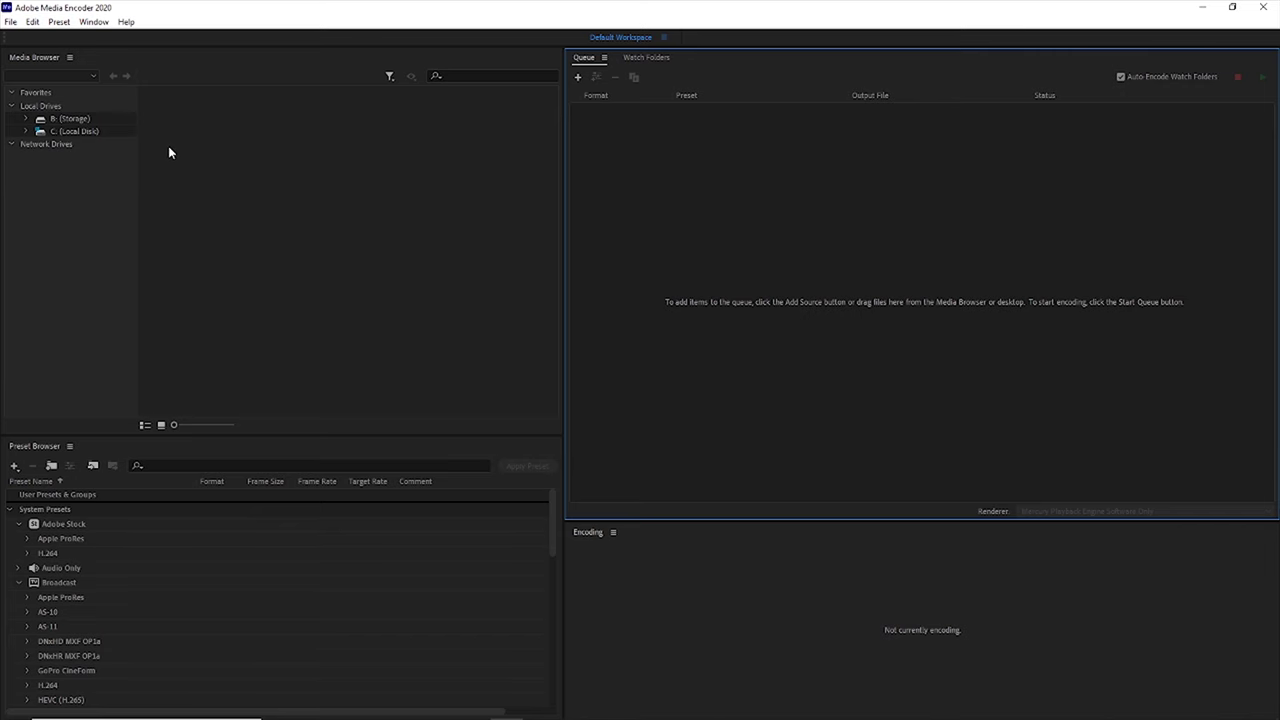
Create a new QuickTime encoding preset based on Apple ProRes 422 Proxy
click(58, 21)
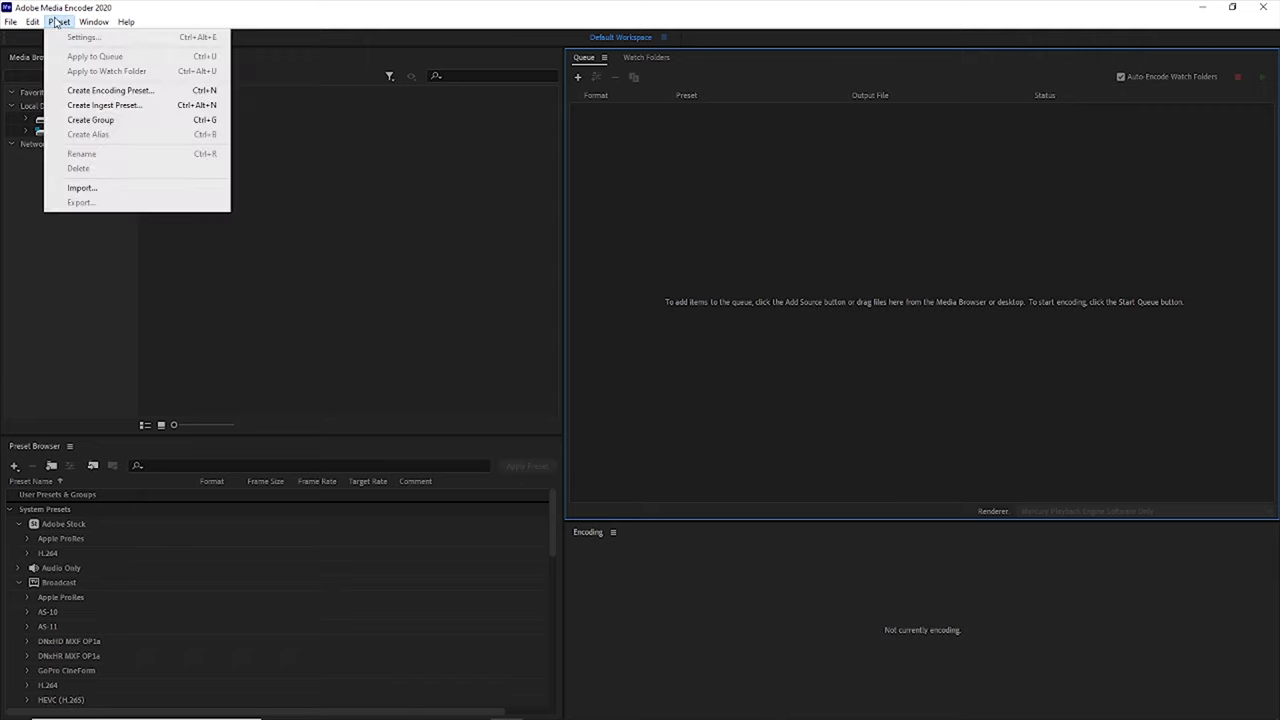
click(89, 92)
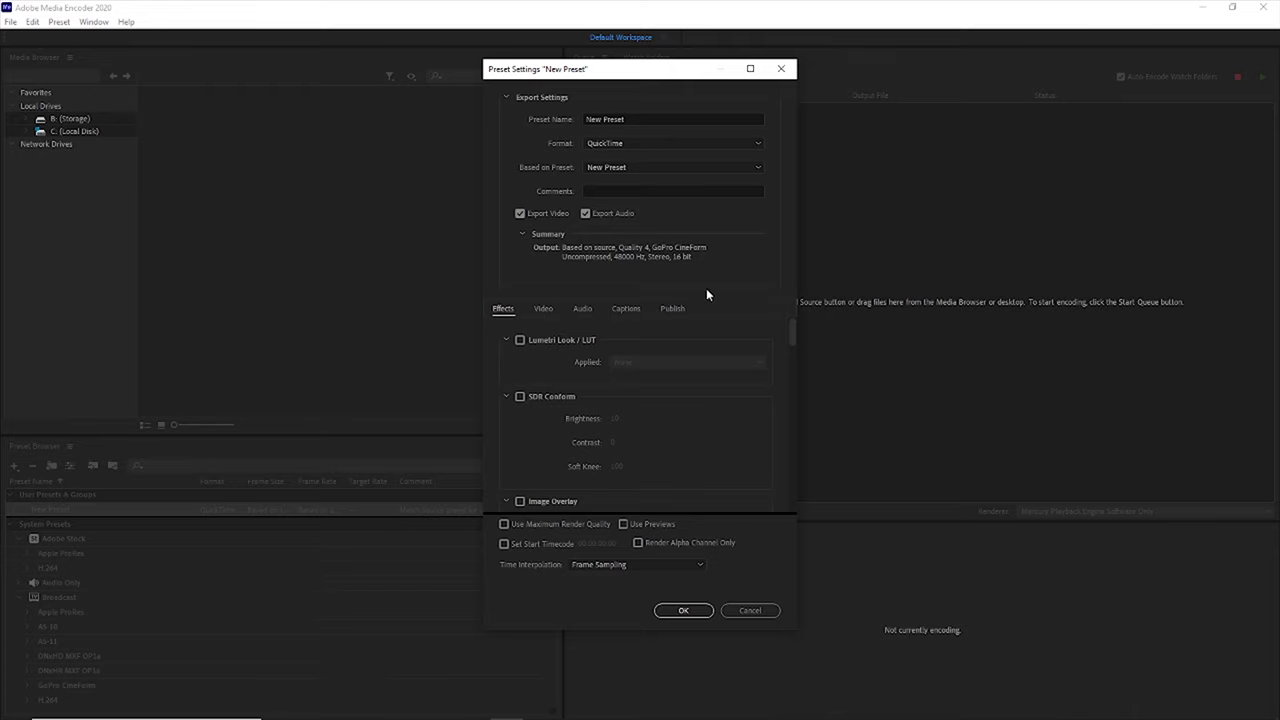
click(760, 145)
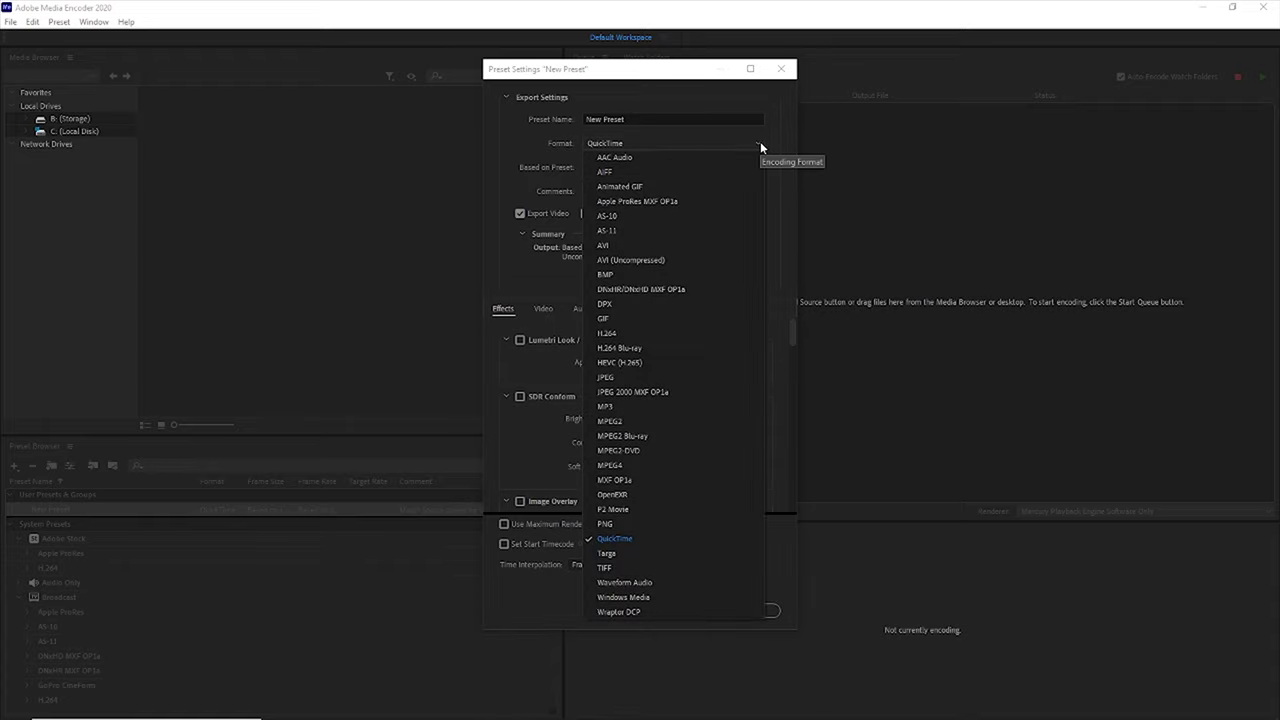
click(608, 538)
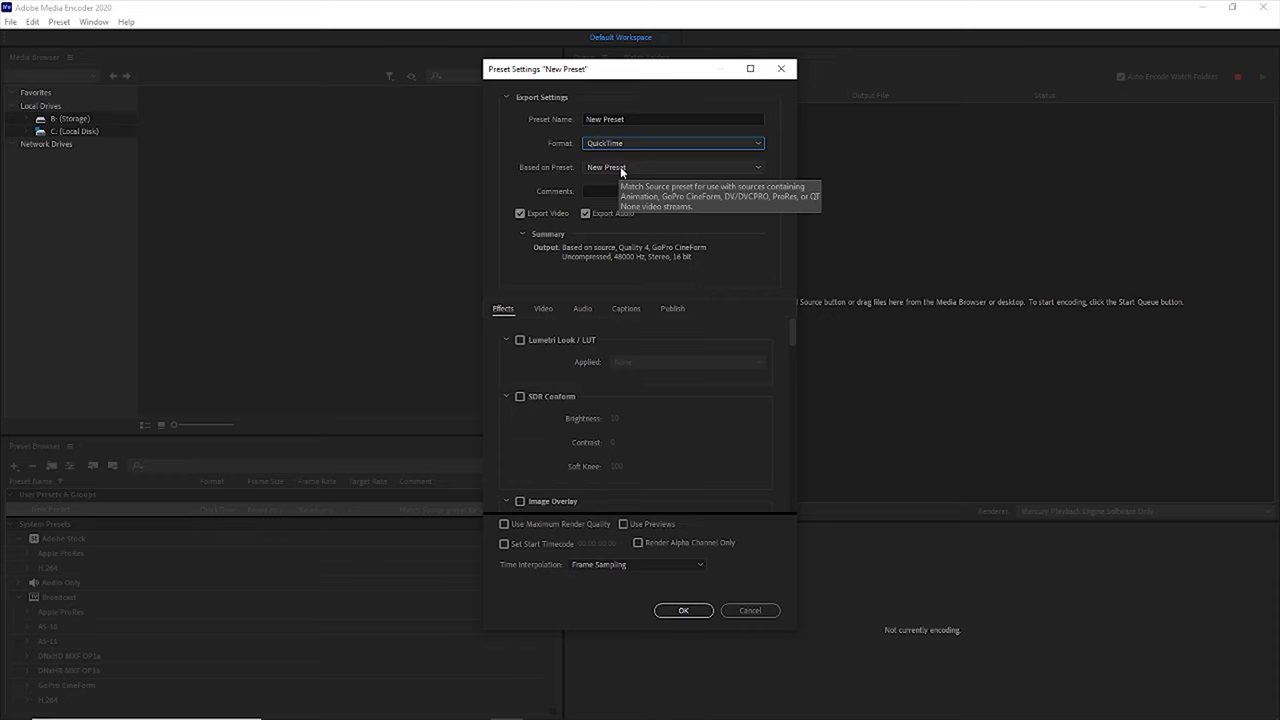
click(670, 168)
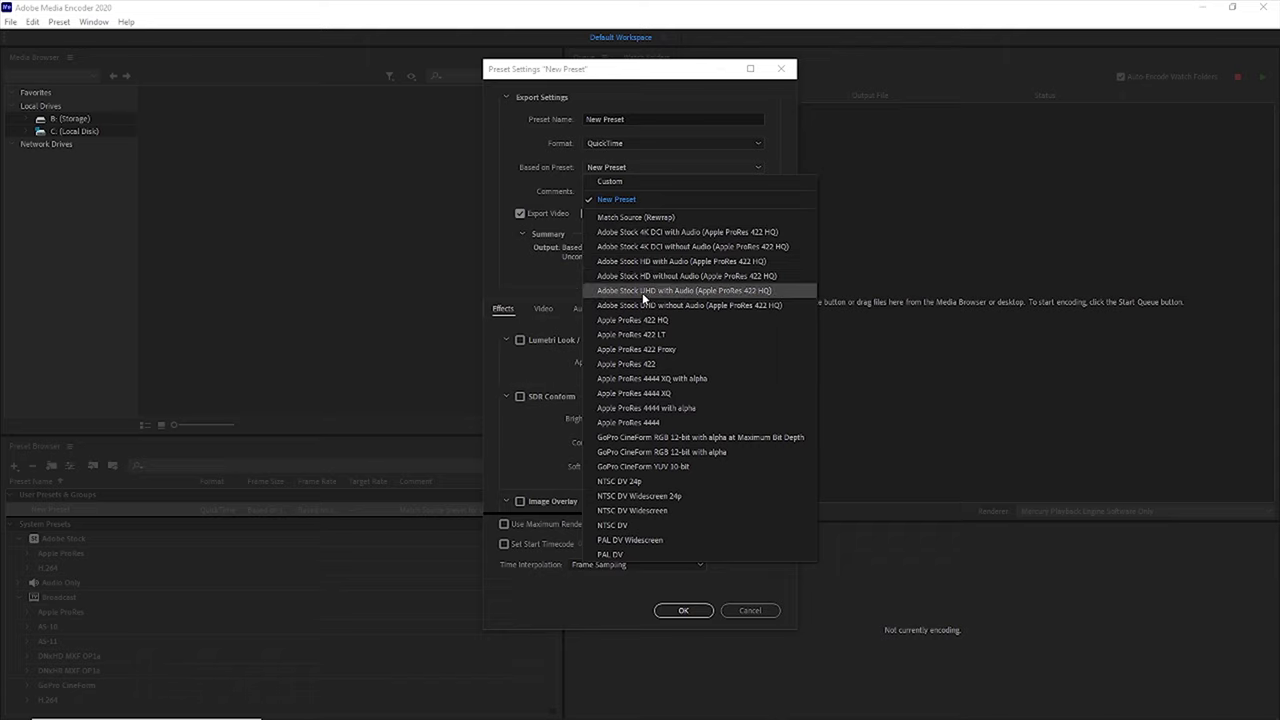
click(636, 350)
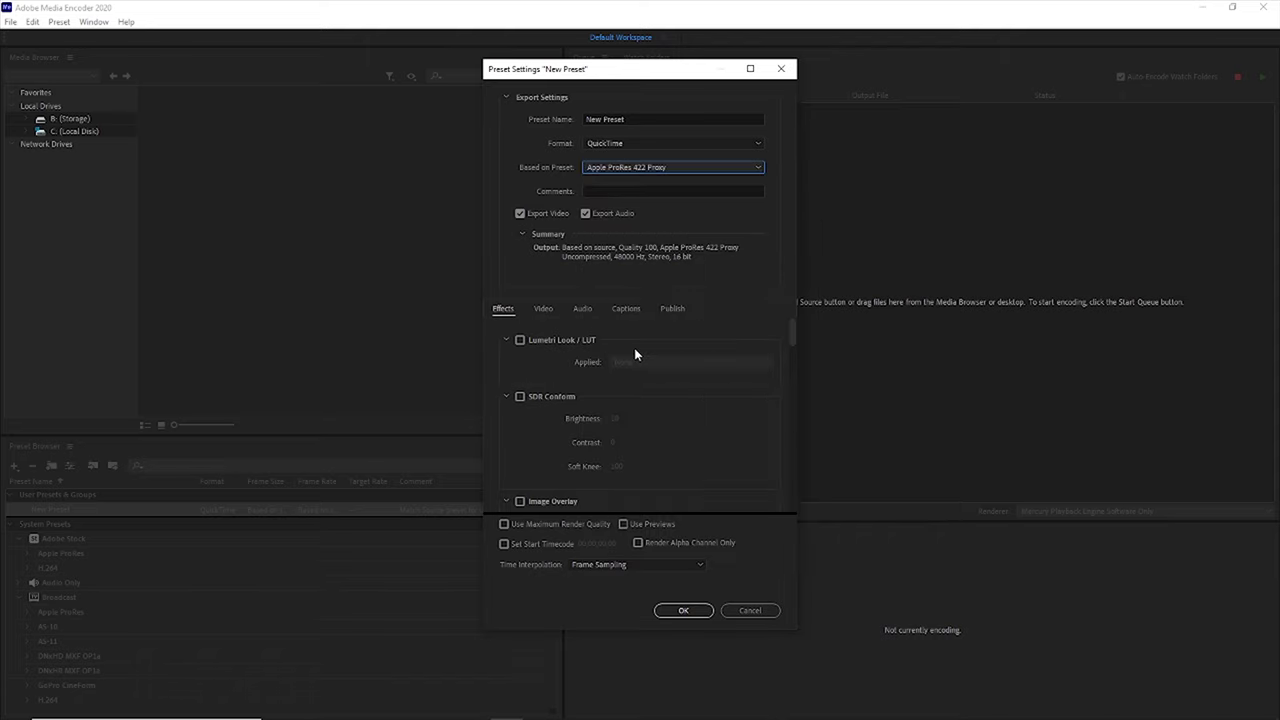
Uncheck Width/Height Based On Source in the Video settings
scroll(648, 350, down, 5)
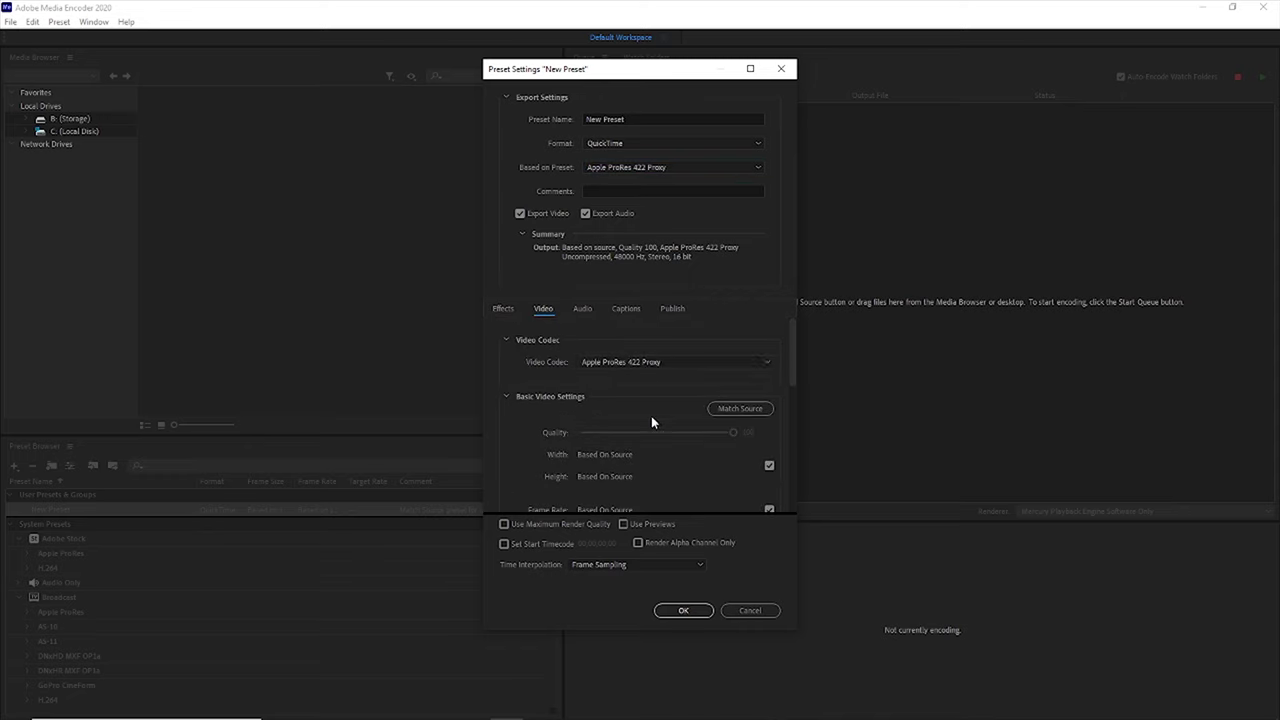
drag(790, 370, 792, 396)
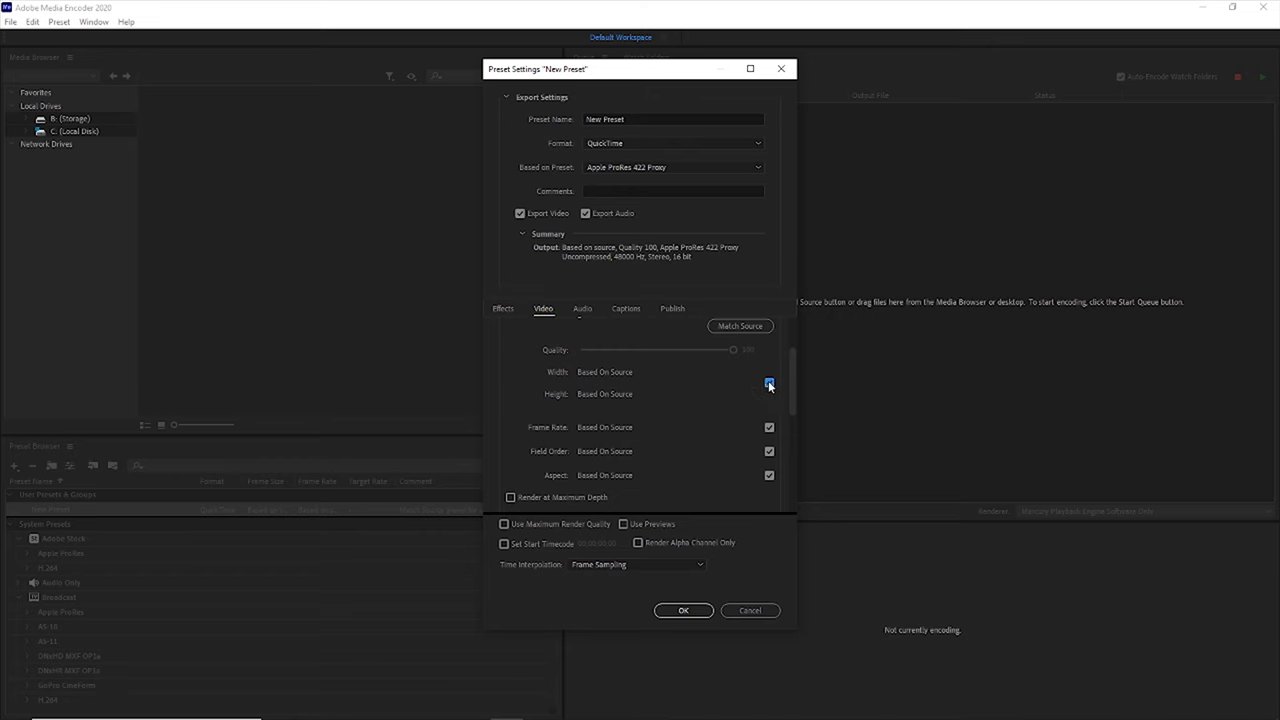
click(769, 383)
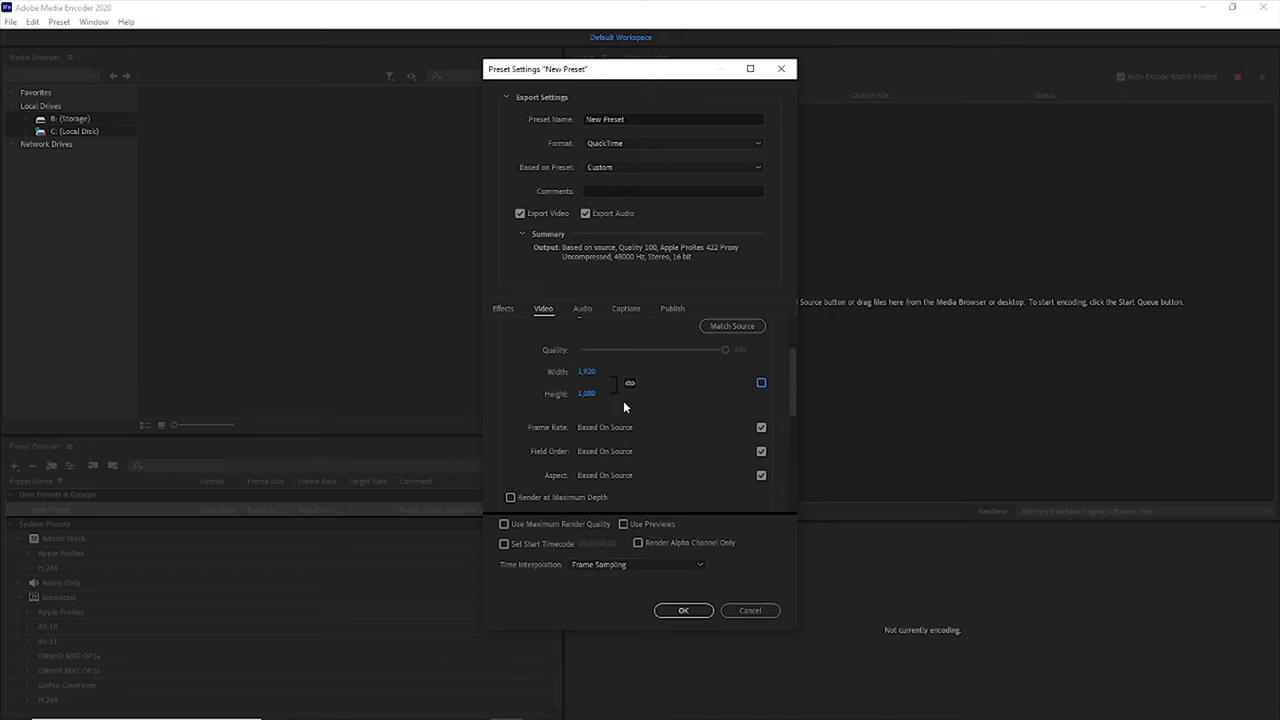
Set the frame height to 720 for 1280 × 720, then reach Name Overlay under Effects
text(720)
click(503, 310)
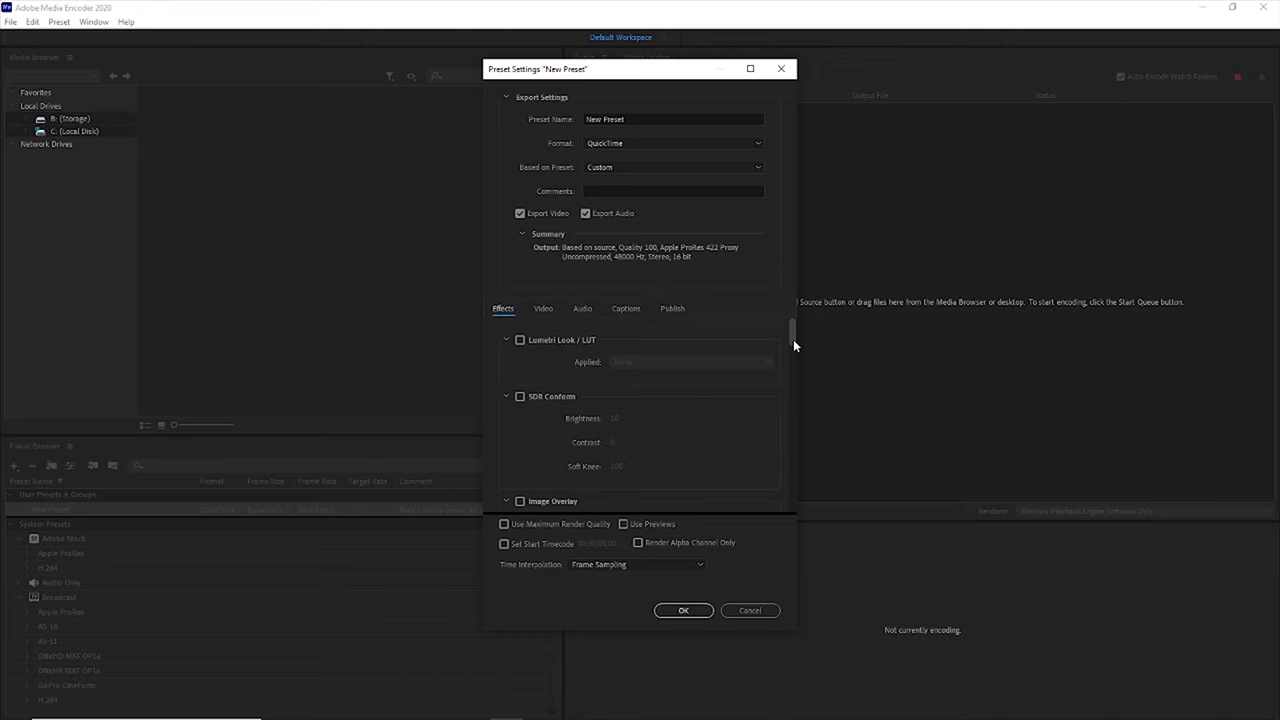
drag(793, 338, 782, 387)
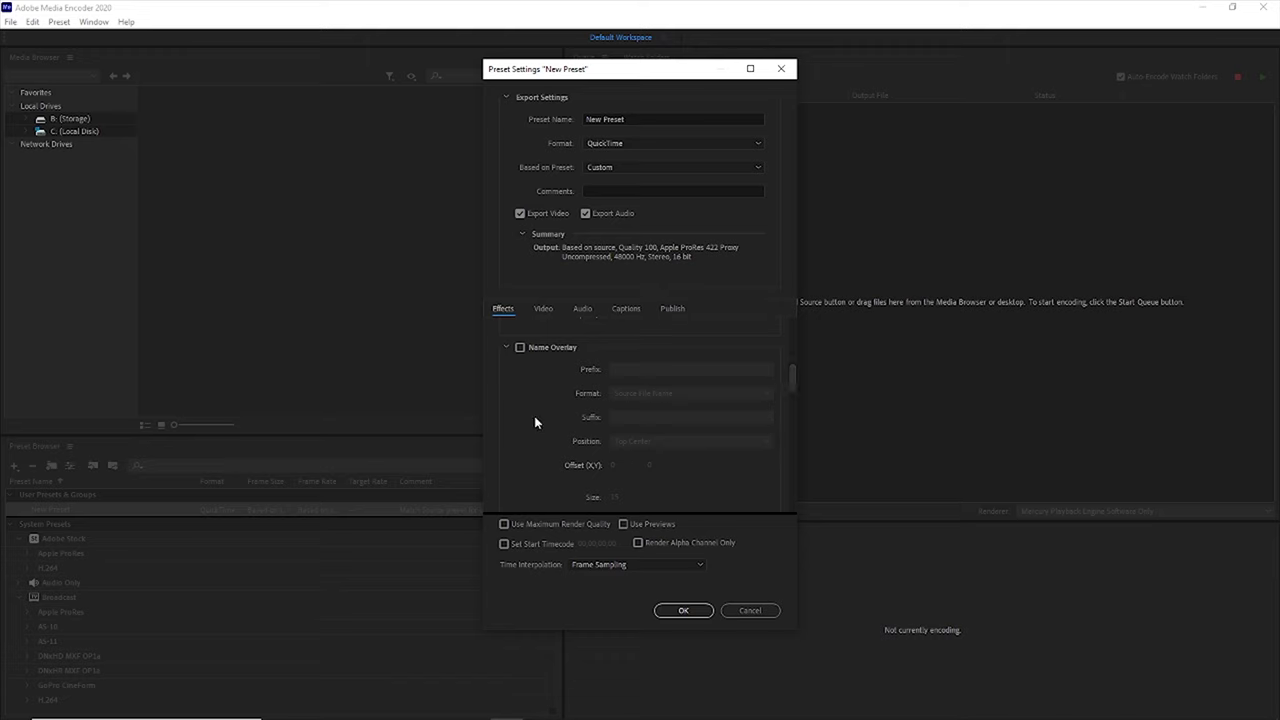
Enable Name Overlay with prefix COPY and format Prefix and Suffix Only
click(520, 347)
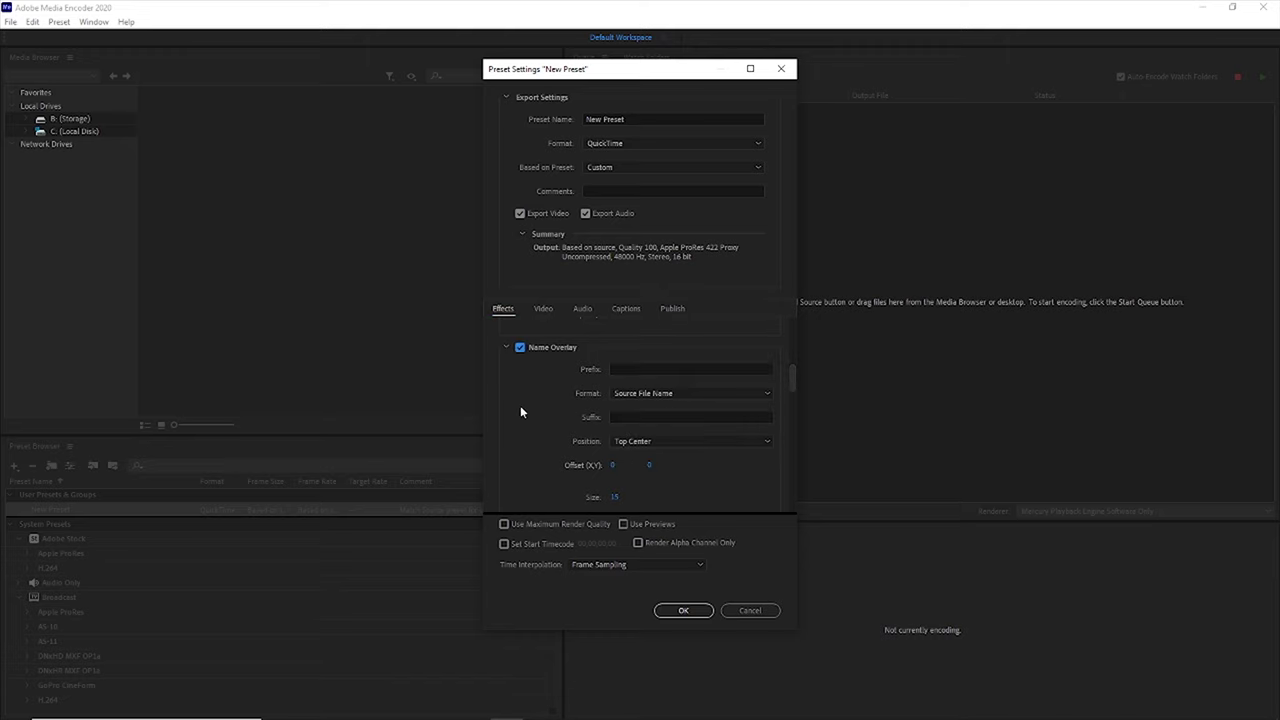
click(683, 368)
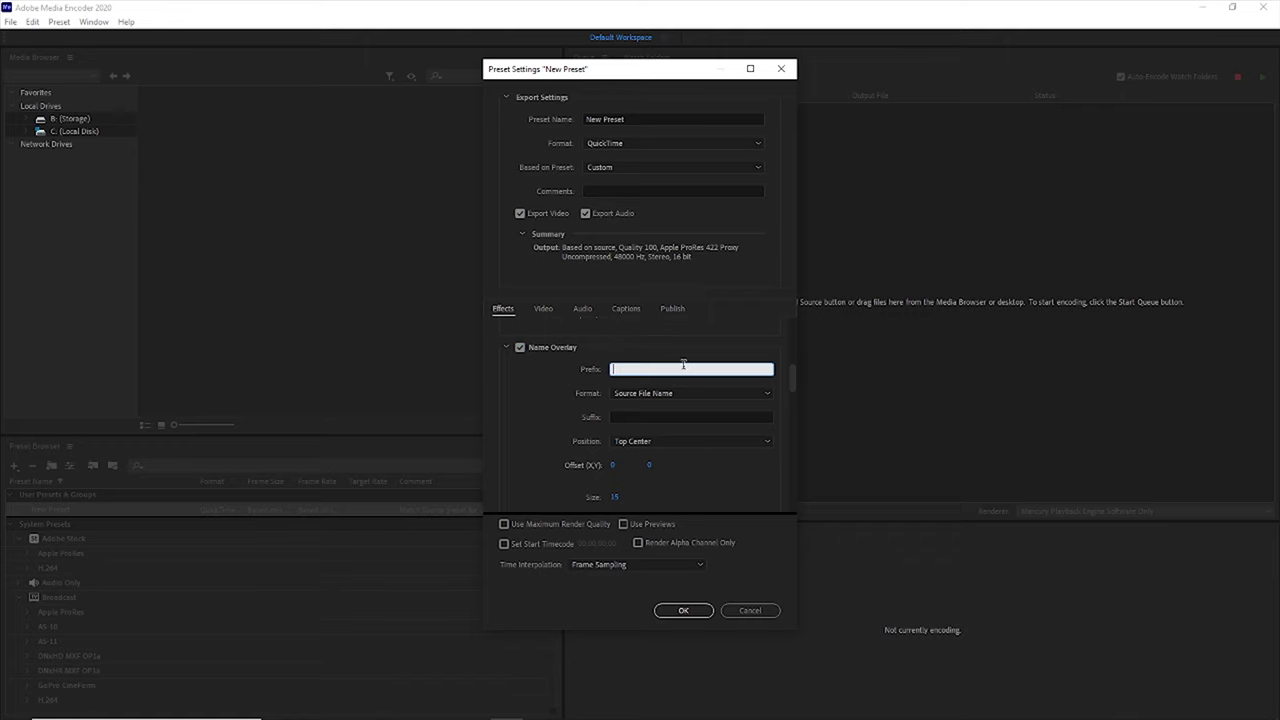
text(COPY)
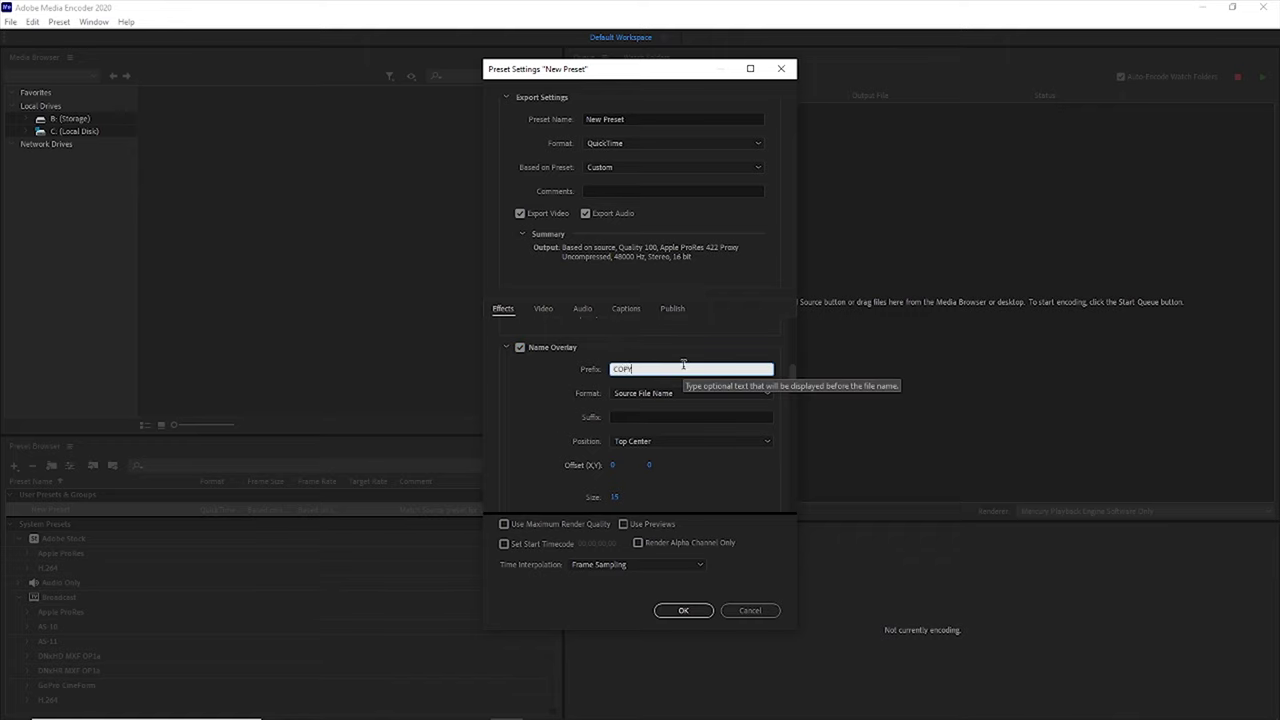
click(623, 395)
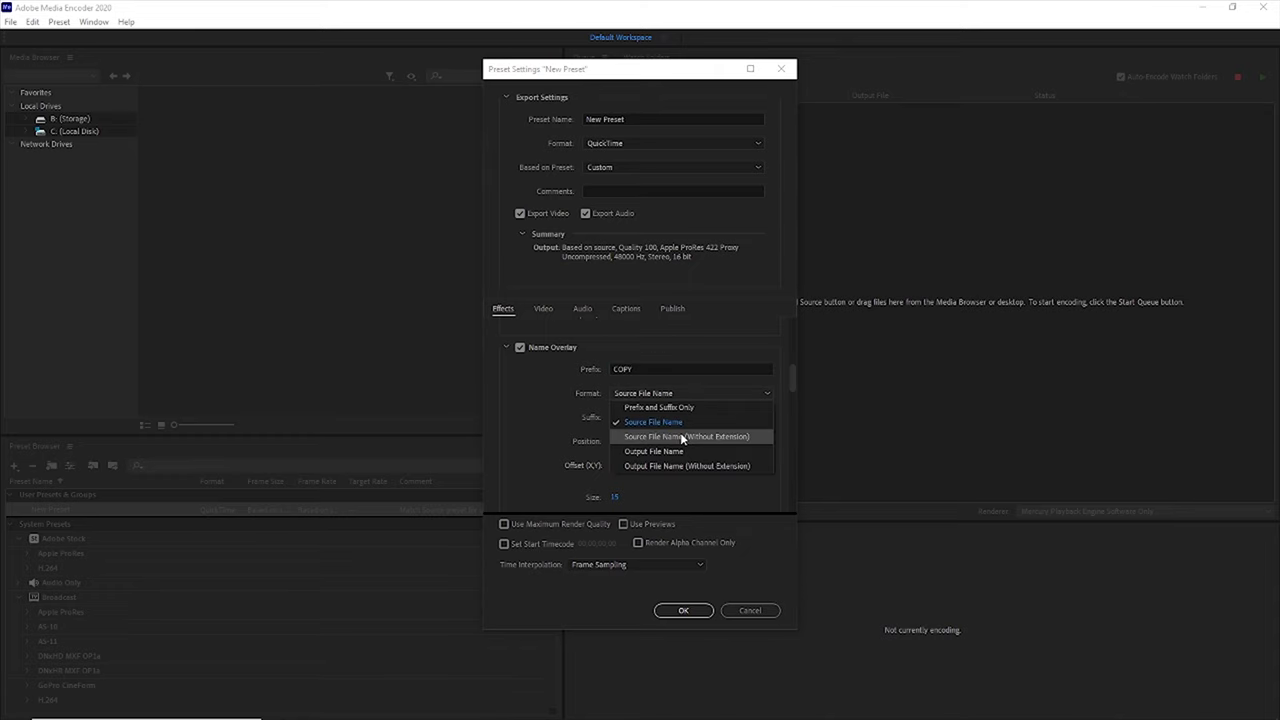
click(674, 406)
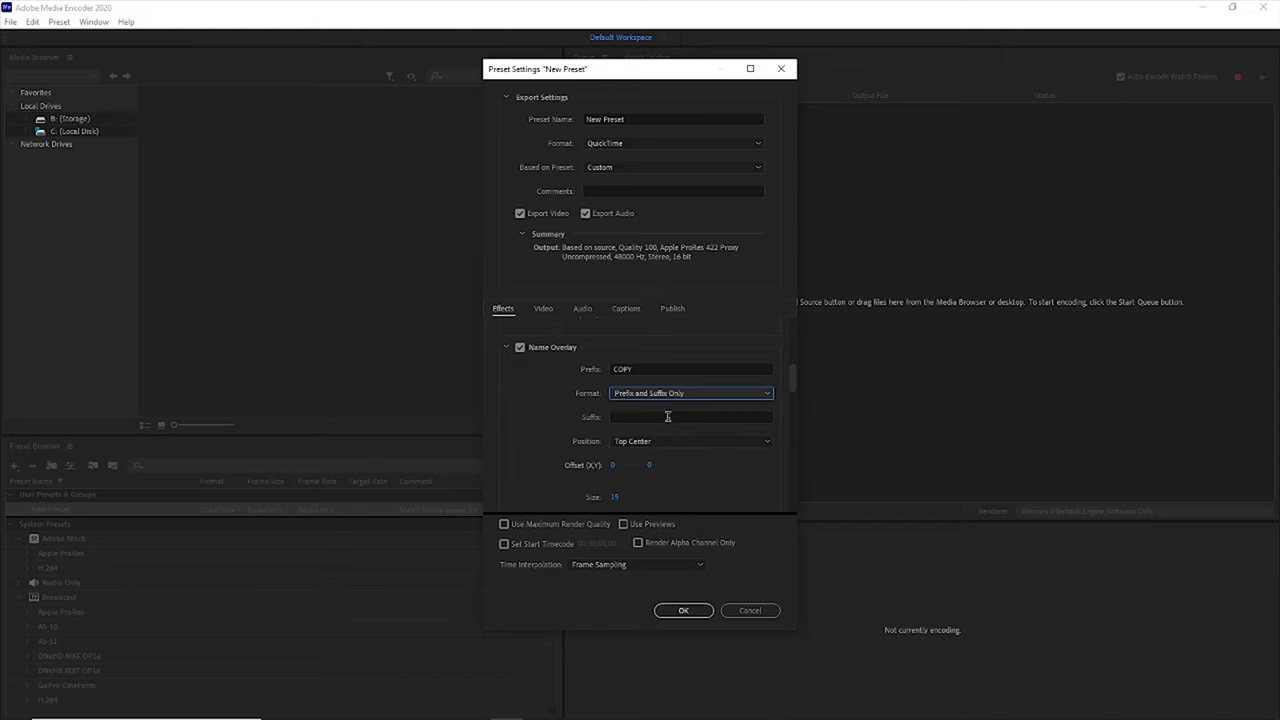
Place the overlay at Bottom Right with size 10 and adjust its opacity
click(668, 443)
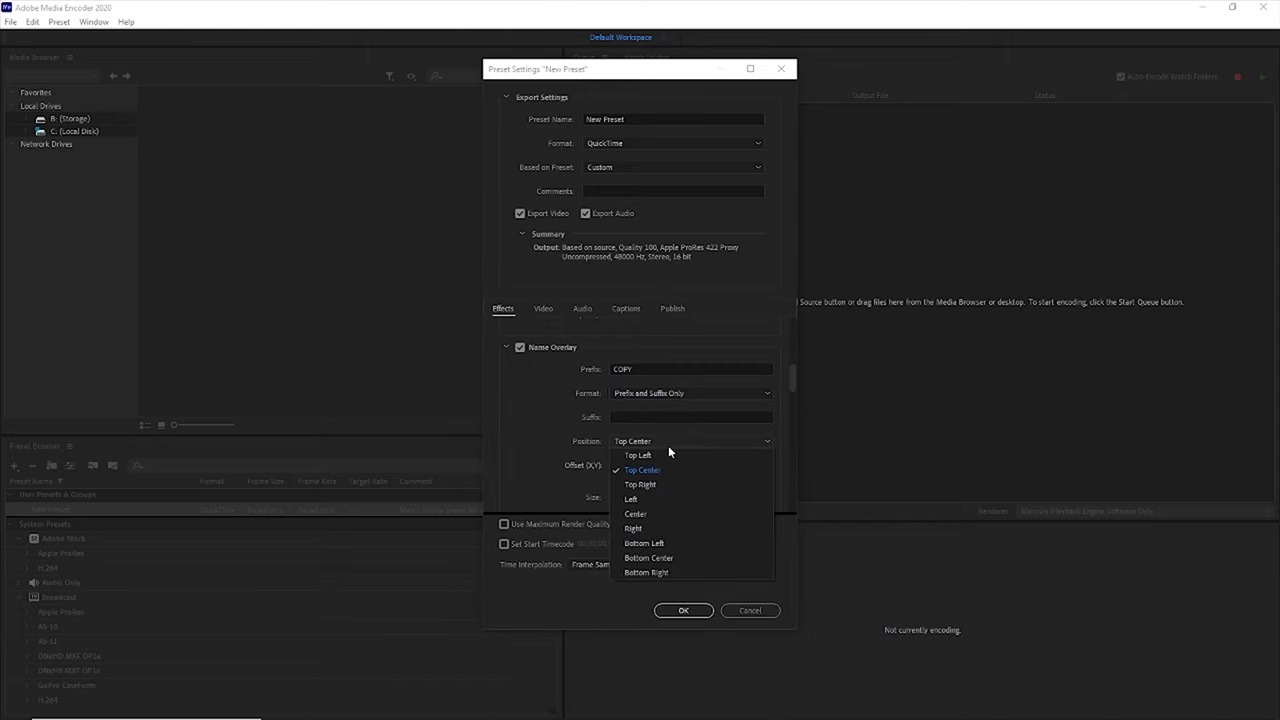
click(655, 570)
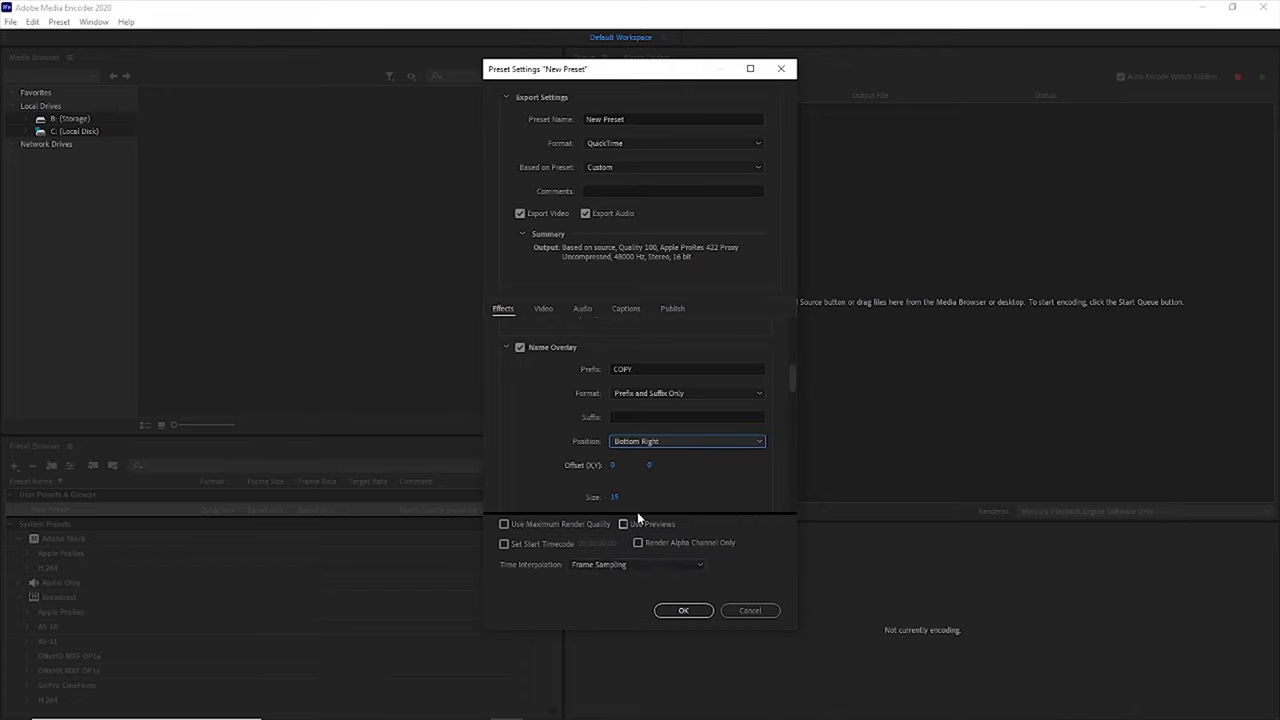
click(615, 496)
text(1)
key(Return)
scroll(691, 484, down, 1)
click(613, 462)
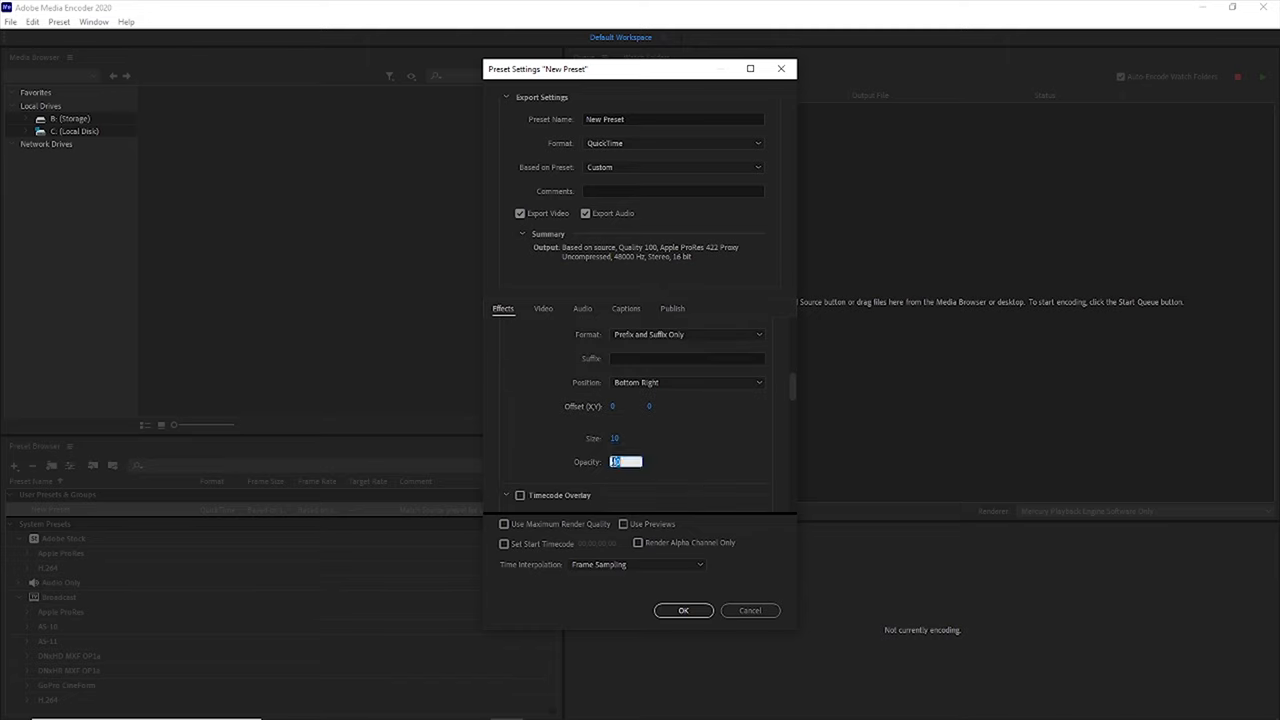
key(Return)
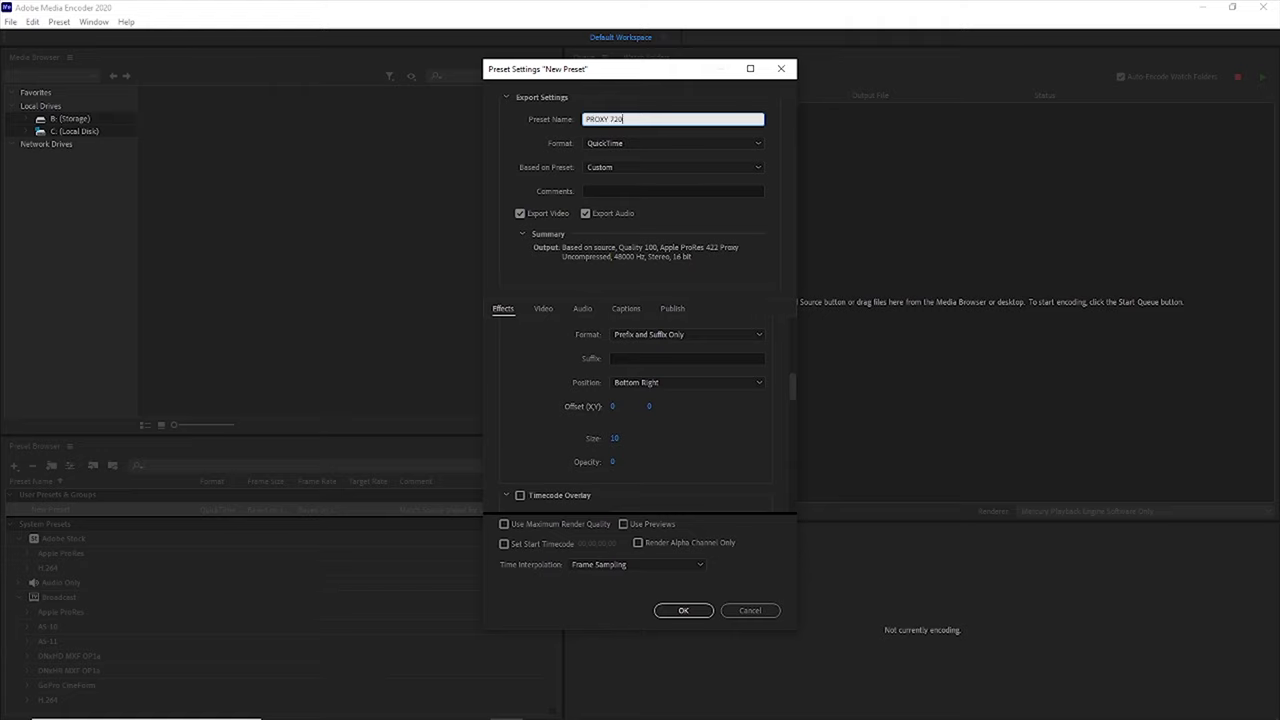
Add the user's name as a suffix and save the PROXY 720 preset
text(Zdenka)
click(681, 611)
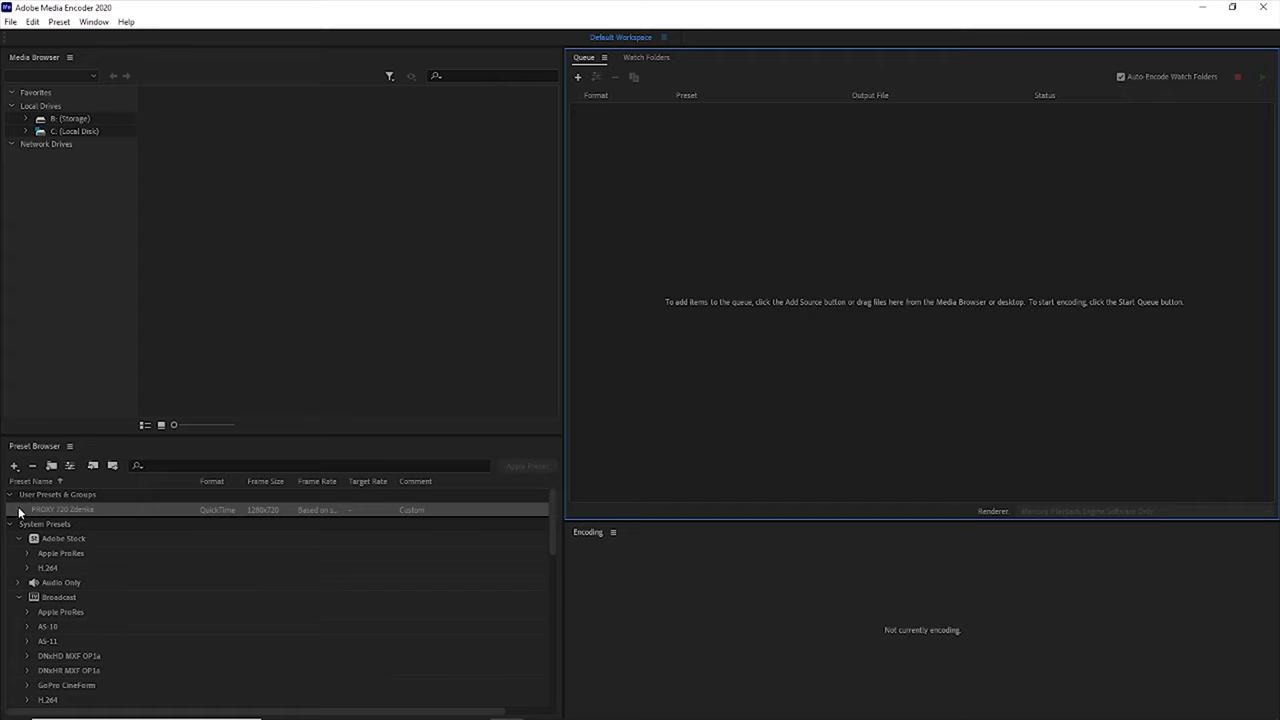
Create an ingest preset from PROXY 720, named PROXY 720 plus the user's name and 'Injest'
right_click(57, 510)
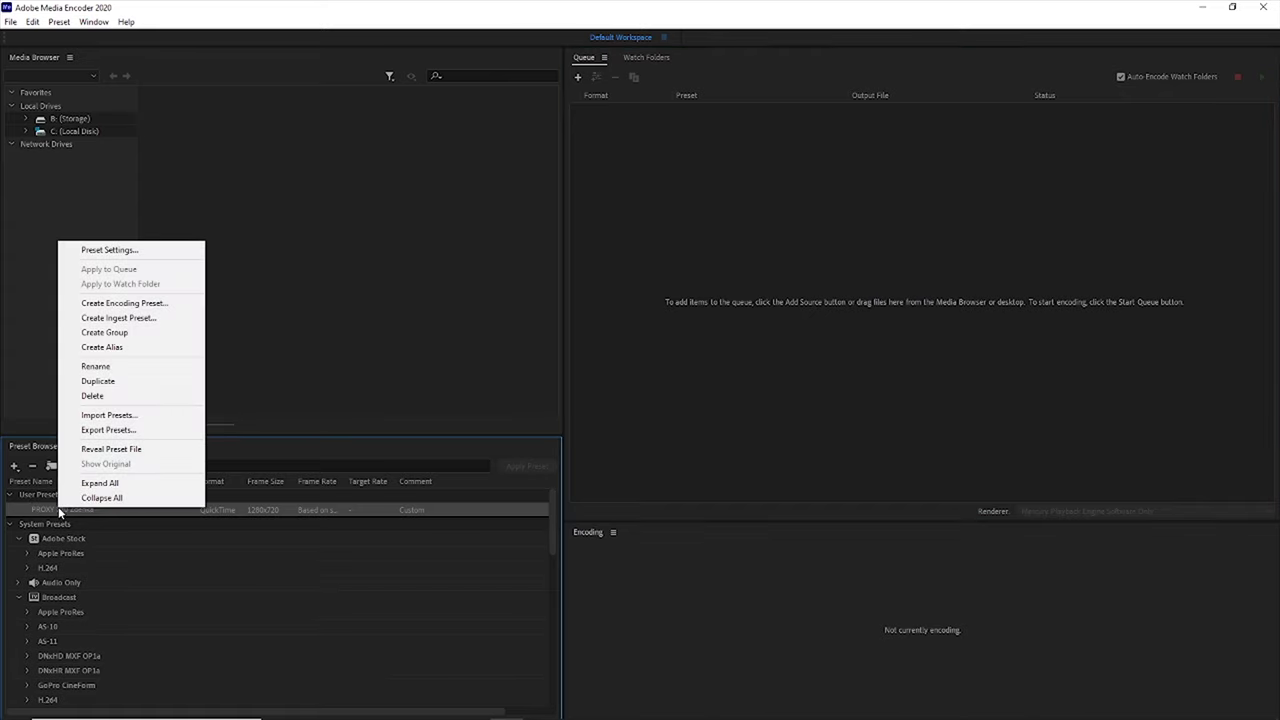
click(153, 318)
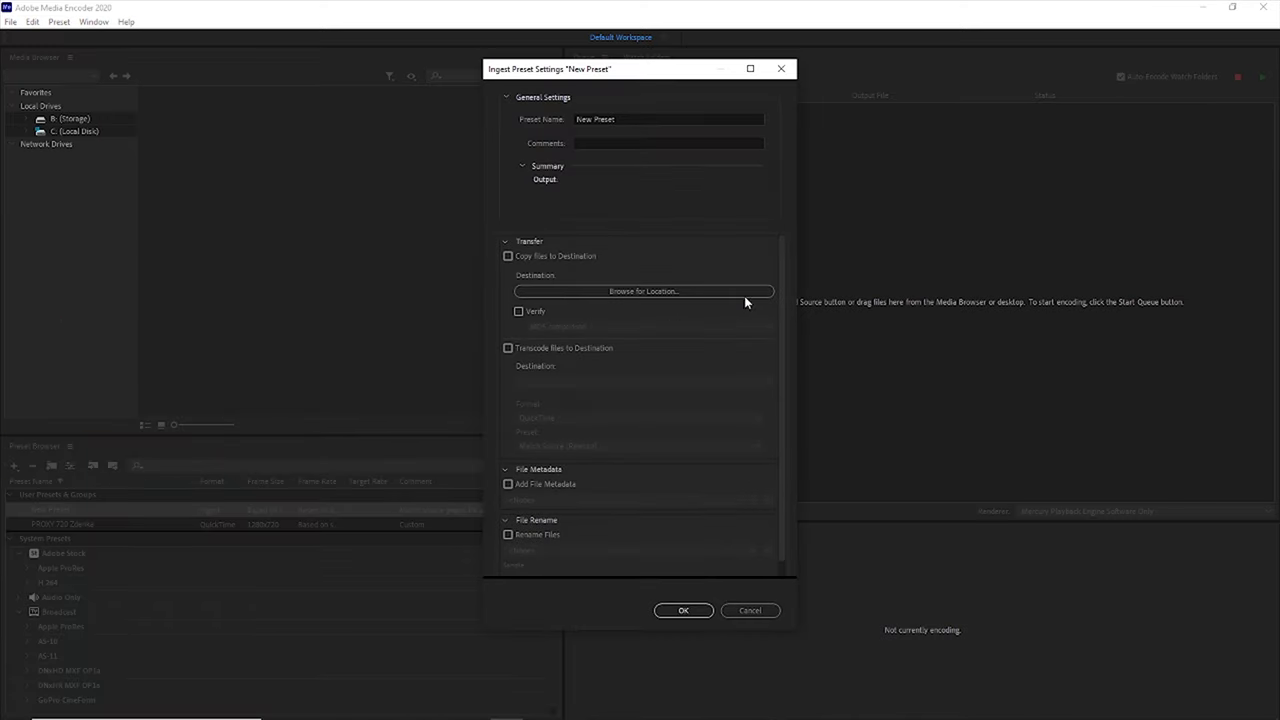
drag(645, 119, 484, 112)
text(PROXY 72)
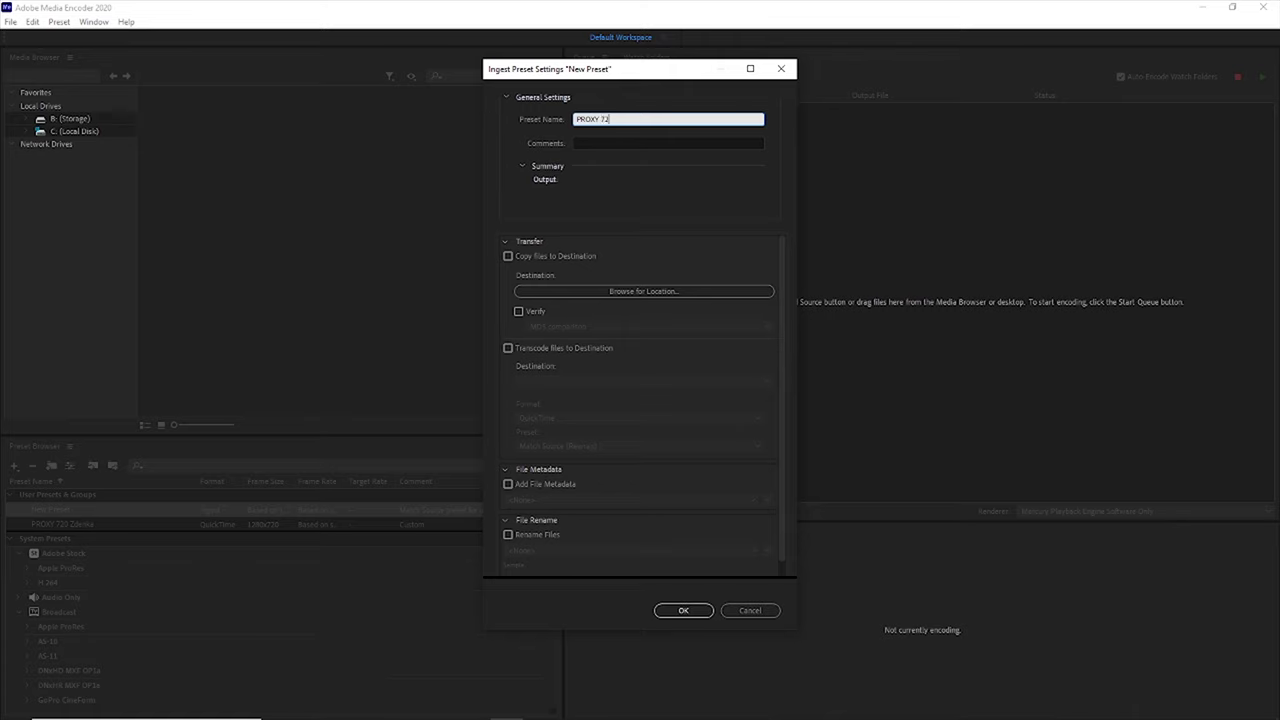
text(0 Zdenka Injest)
Transcode files to destination as QuickTime with the PROXY 720 preset, and save
click(507, 348)
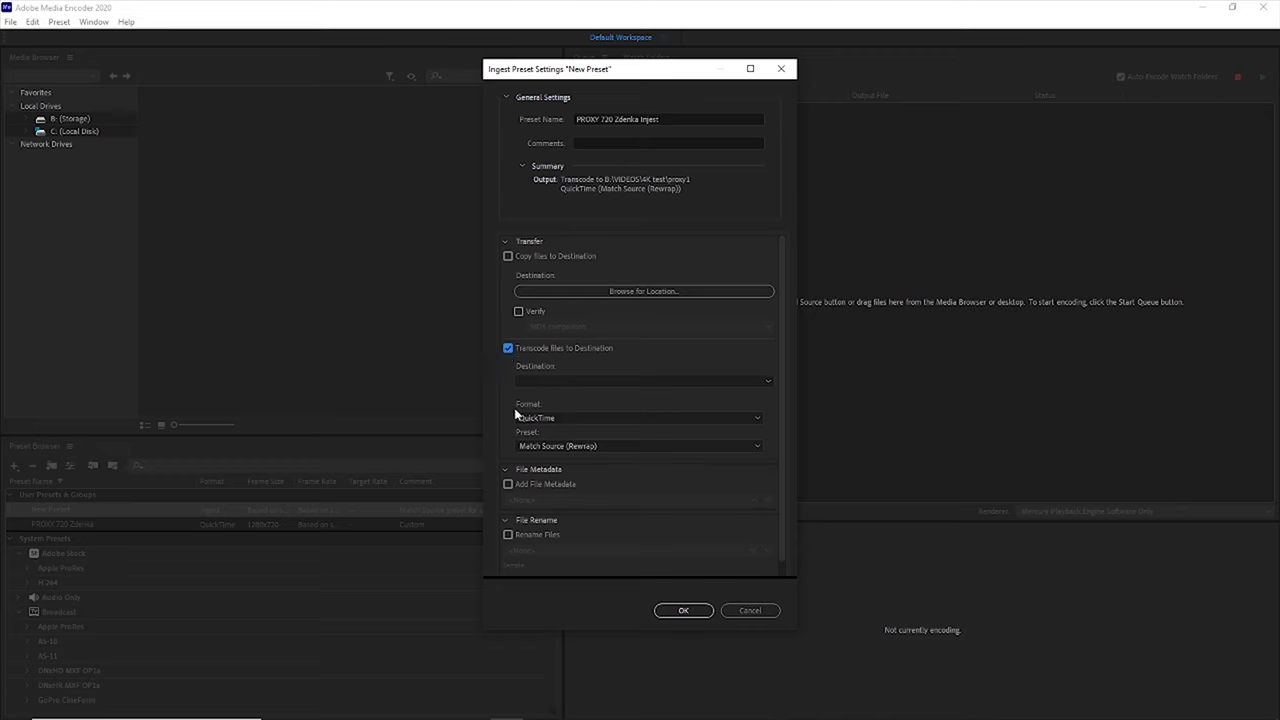
click(542, 417)
click(547, 331)
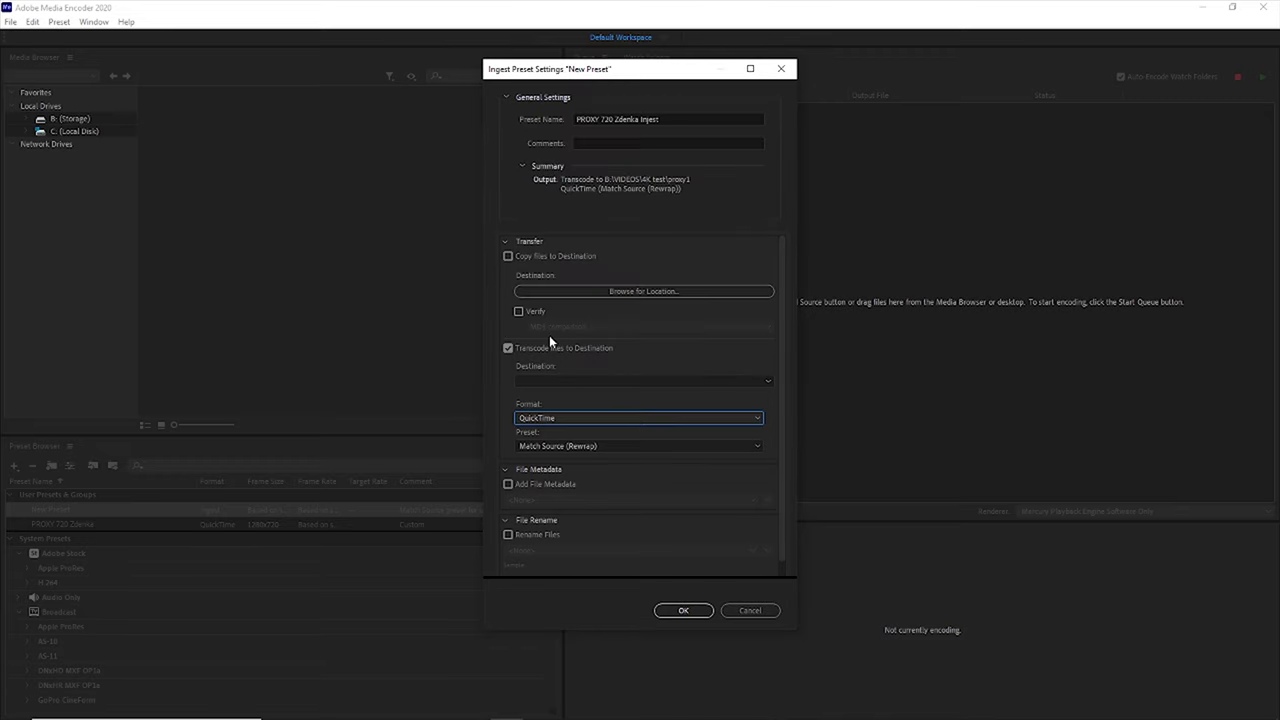
click(536, 445)
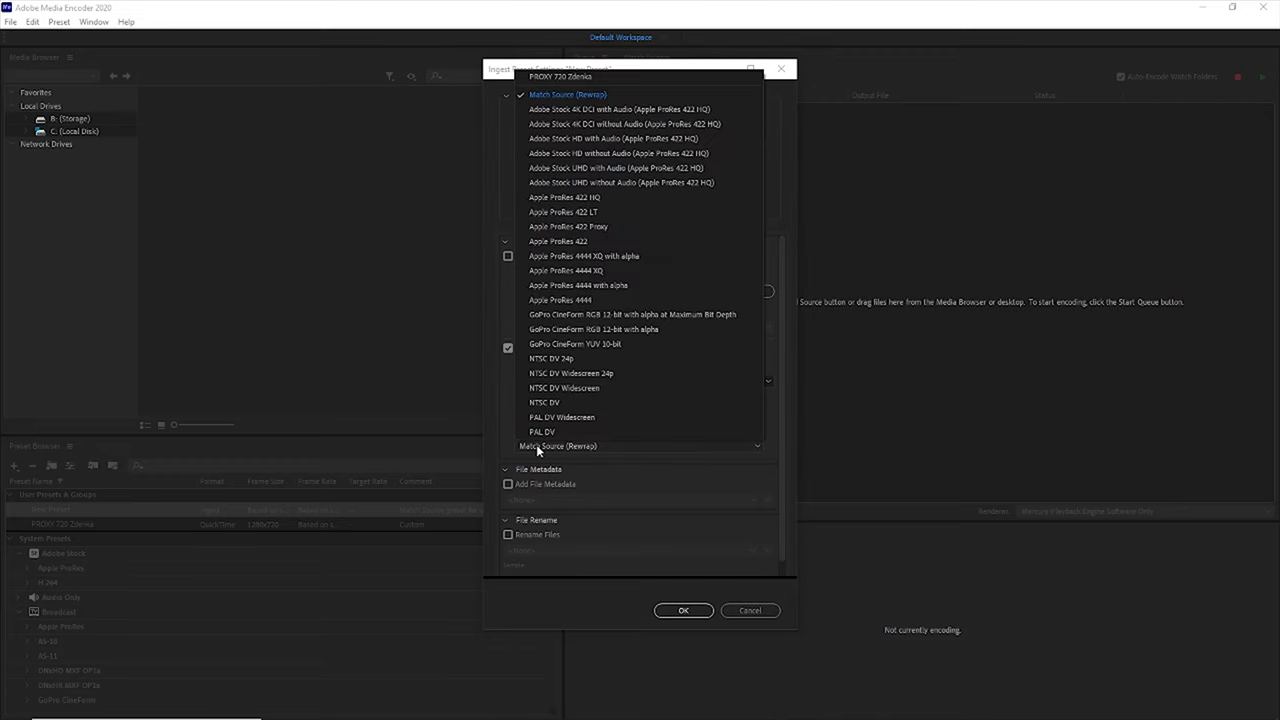
click(565, 82)
click(675, 610)
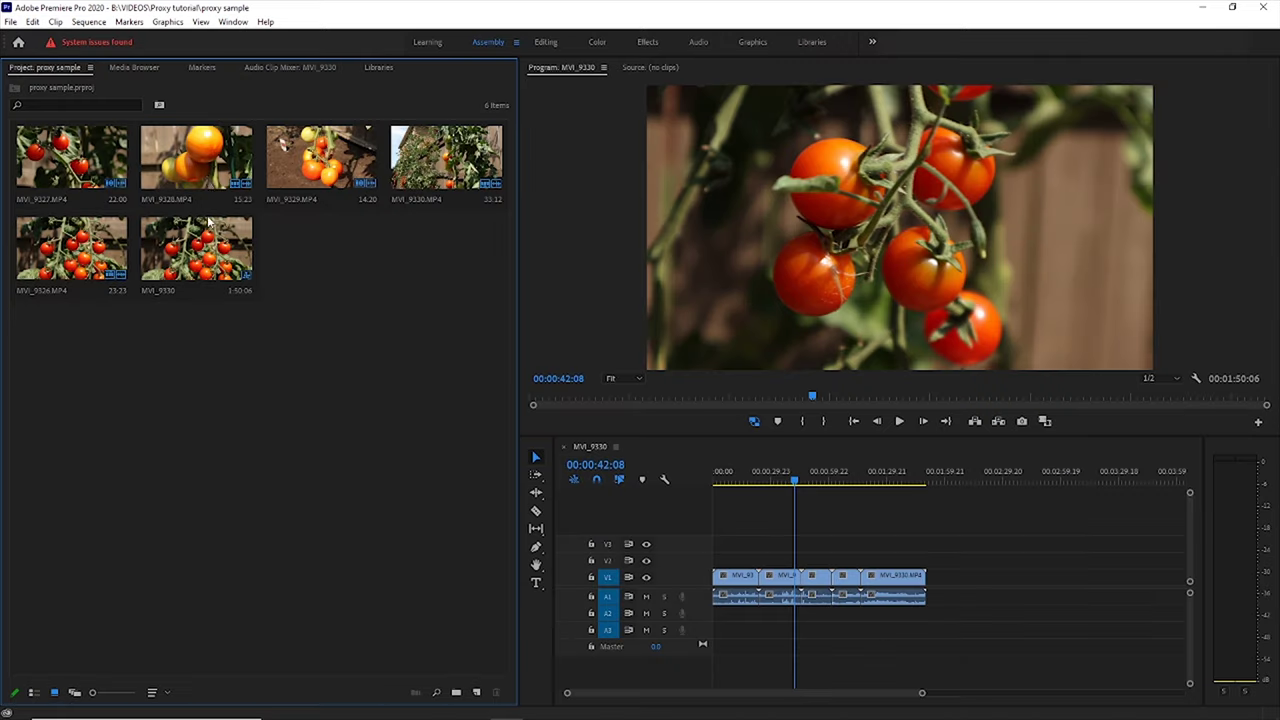
Open the Create Proxies settings for the project clips
right_click(210, 180)
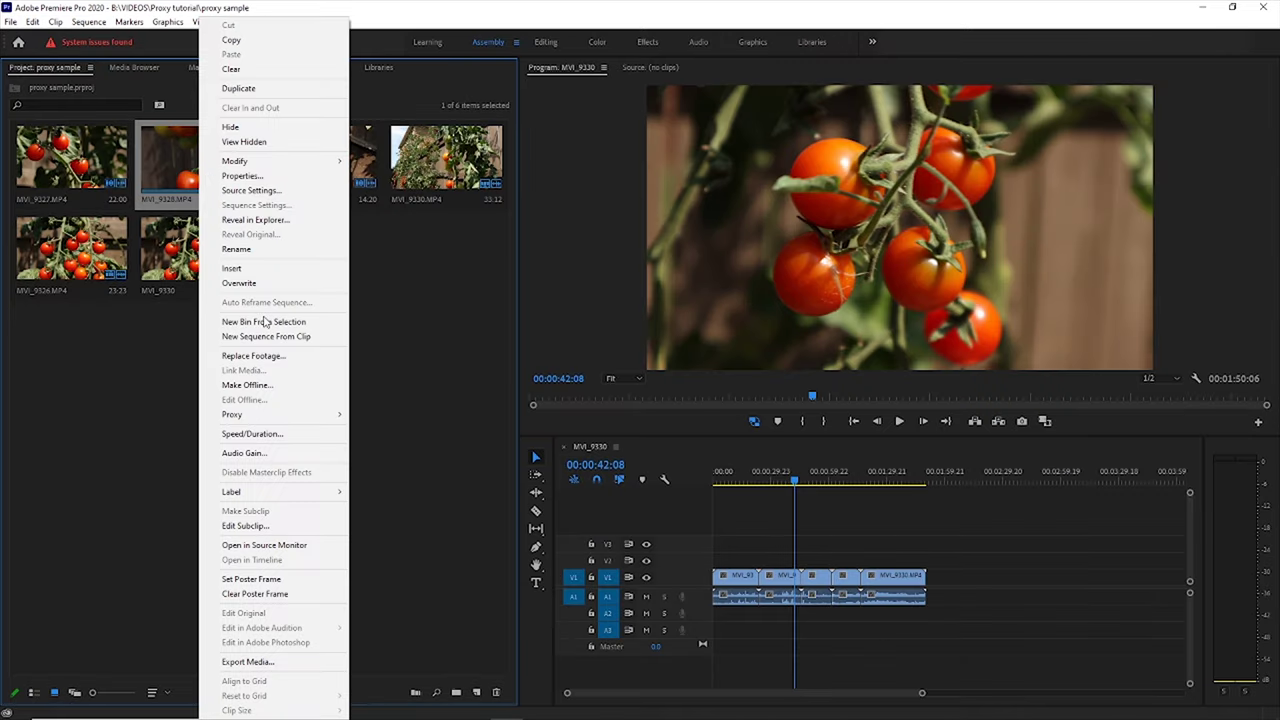
mouse_move(286, 414)
click(368, 415)
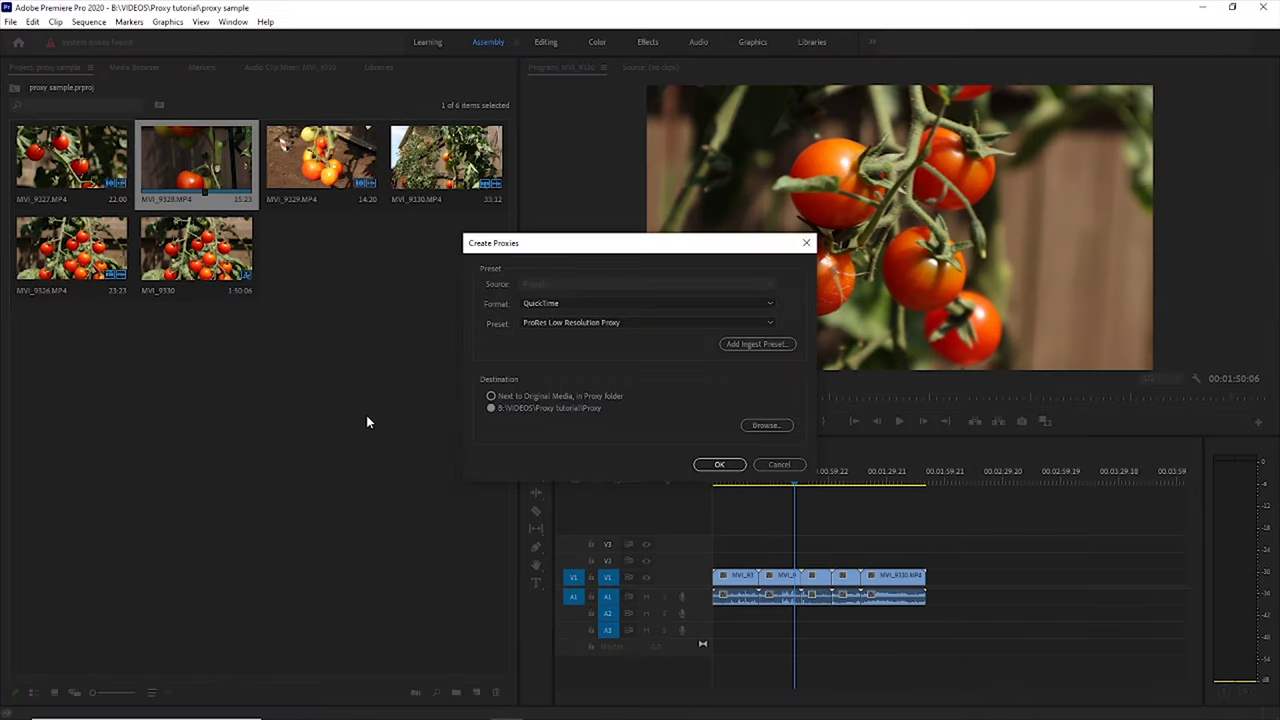
click(768, 322)
click(762, 318)
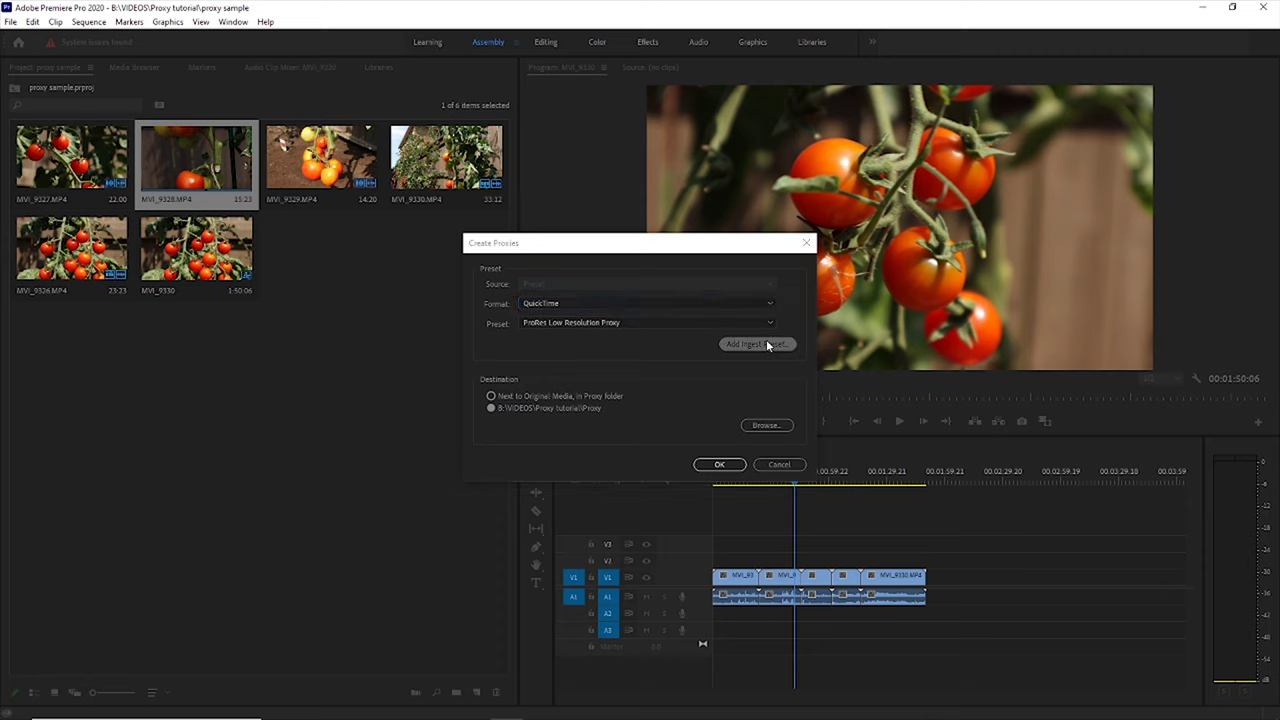
Import the PROXY 720 ingest preset file, overwrite the existing one, and create the proxies
click(766, 343)
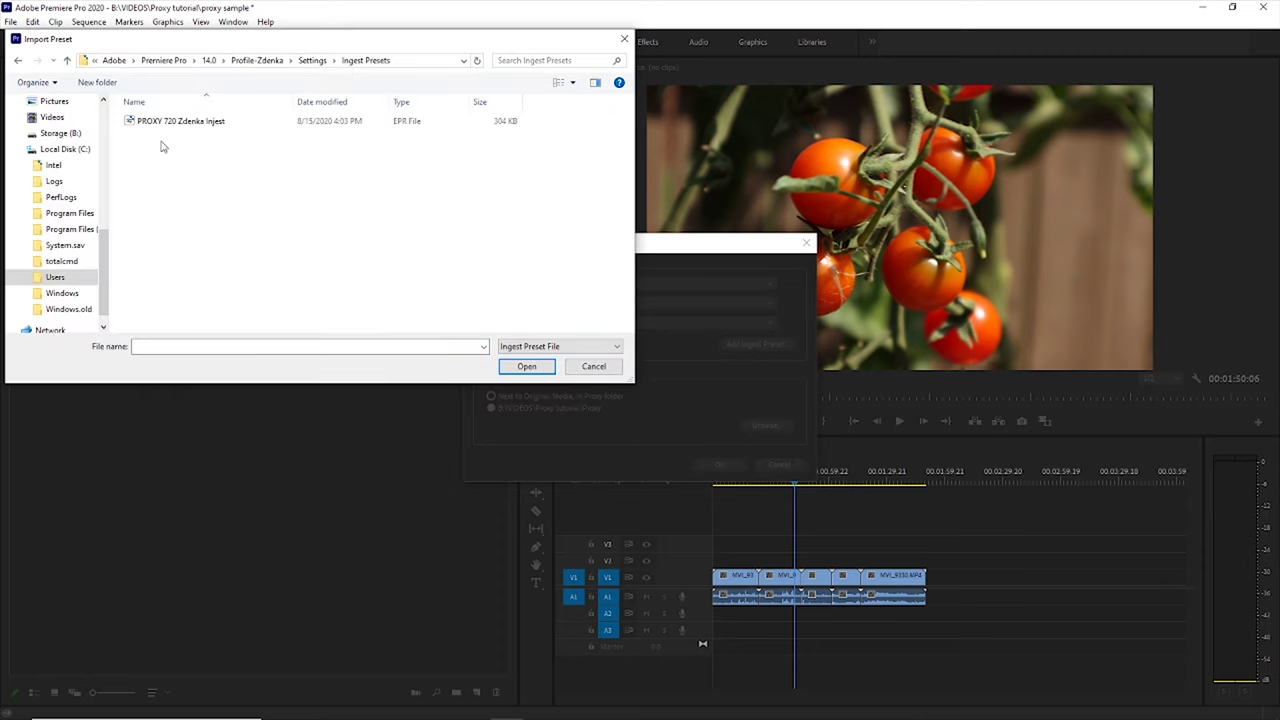
click(152, 121)
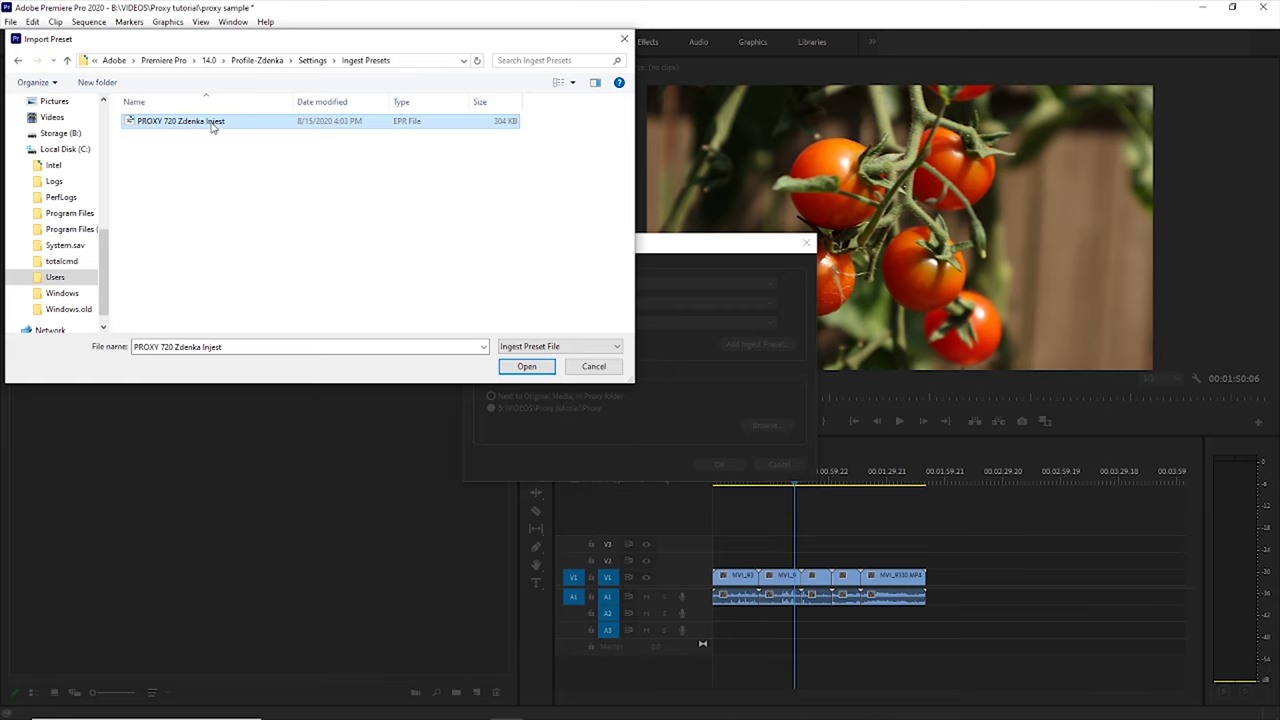
double_click(151, 121)
click(667, 378)
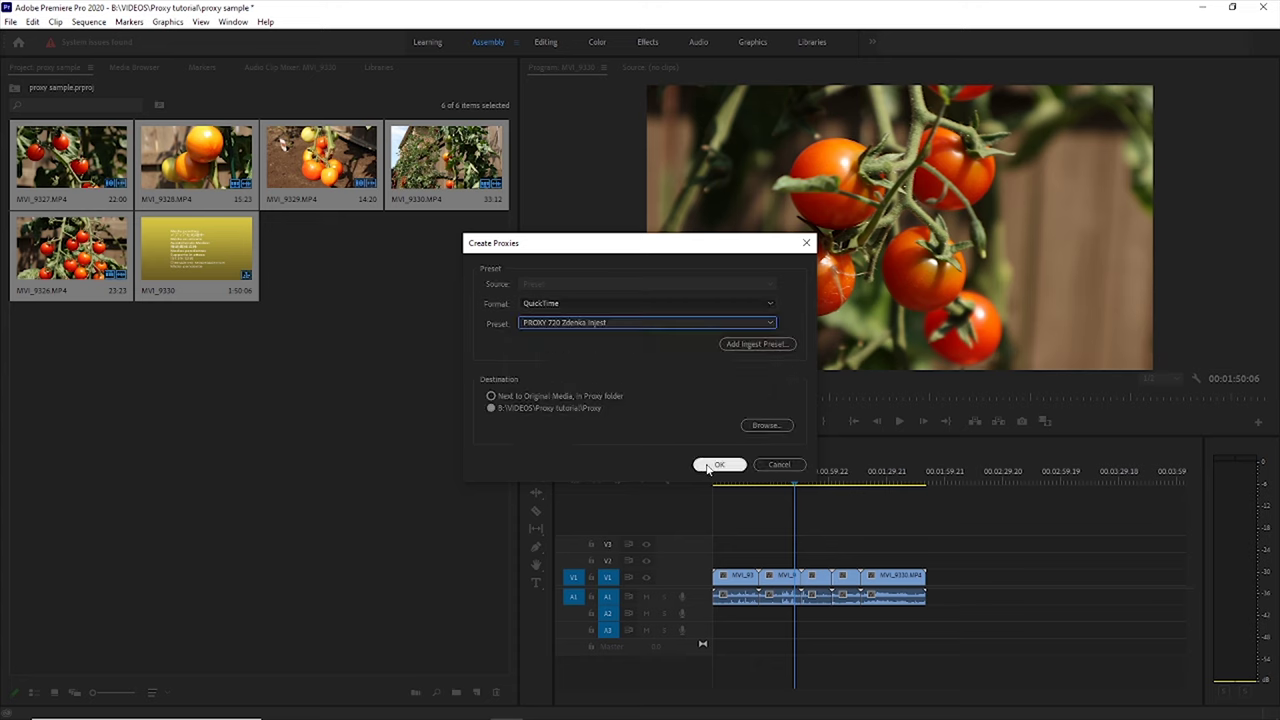
click(709, 466)
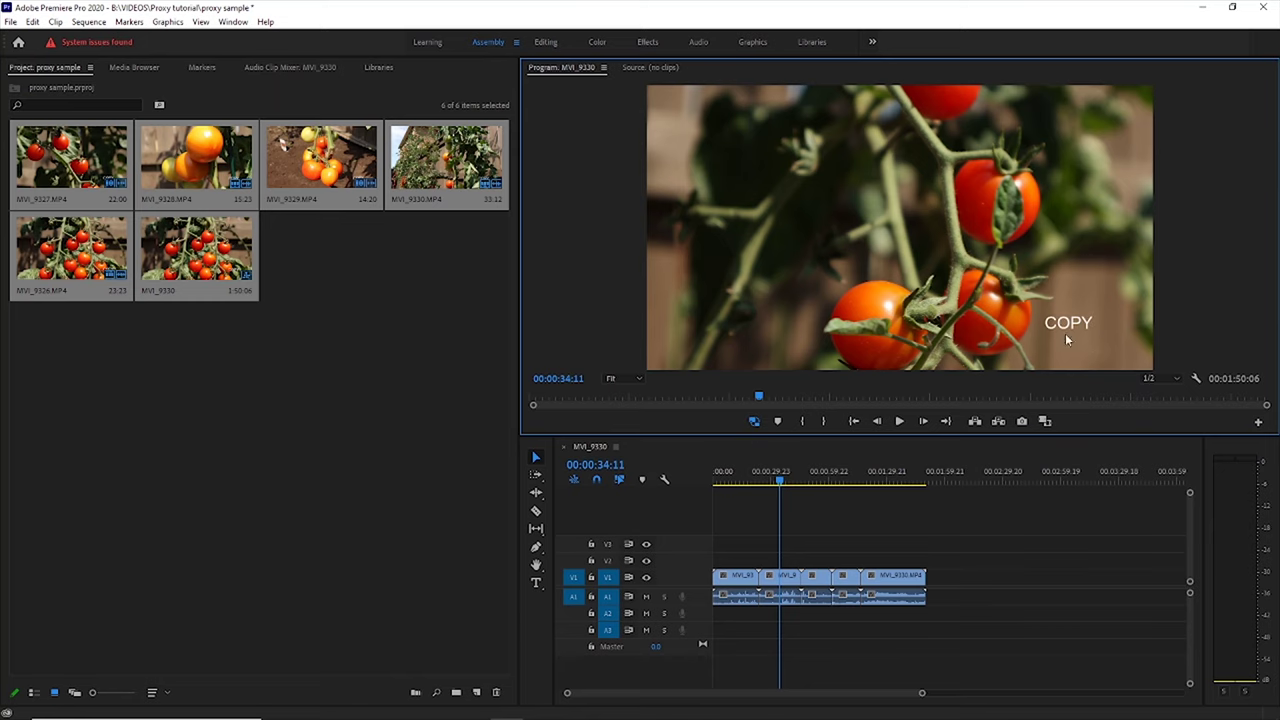
Play the MVI_9330 sequence twice, comparing footage with and without the COPY overlay
click(899, 421)
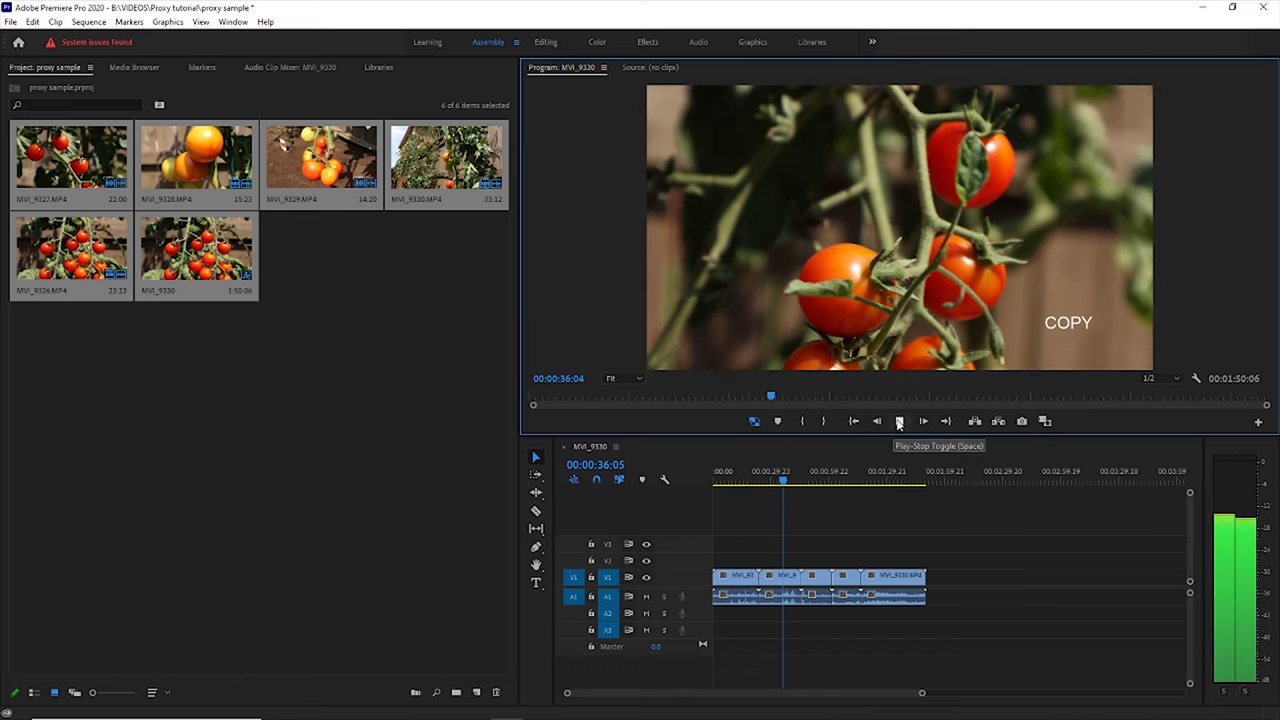
click(899, 421)
click(899, 421)
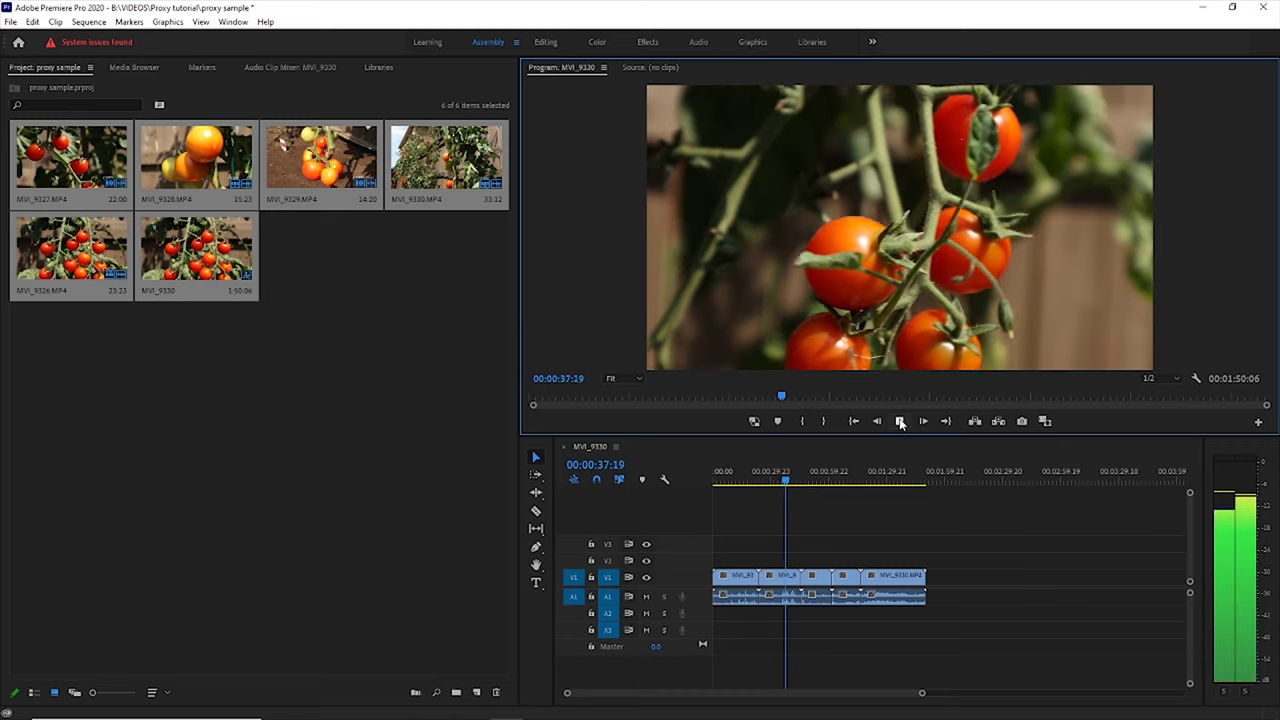
click(899, 421)
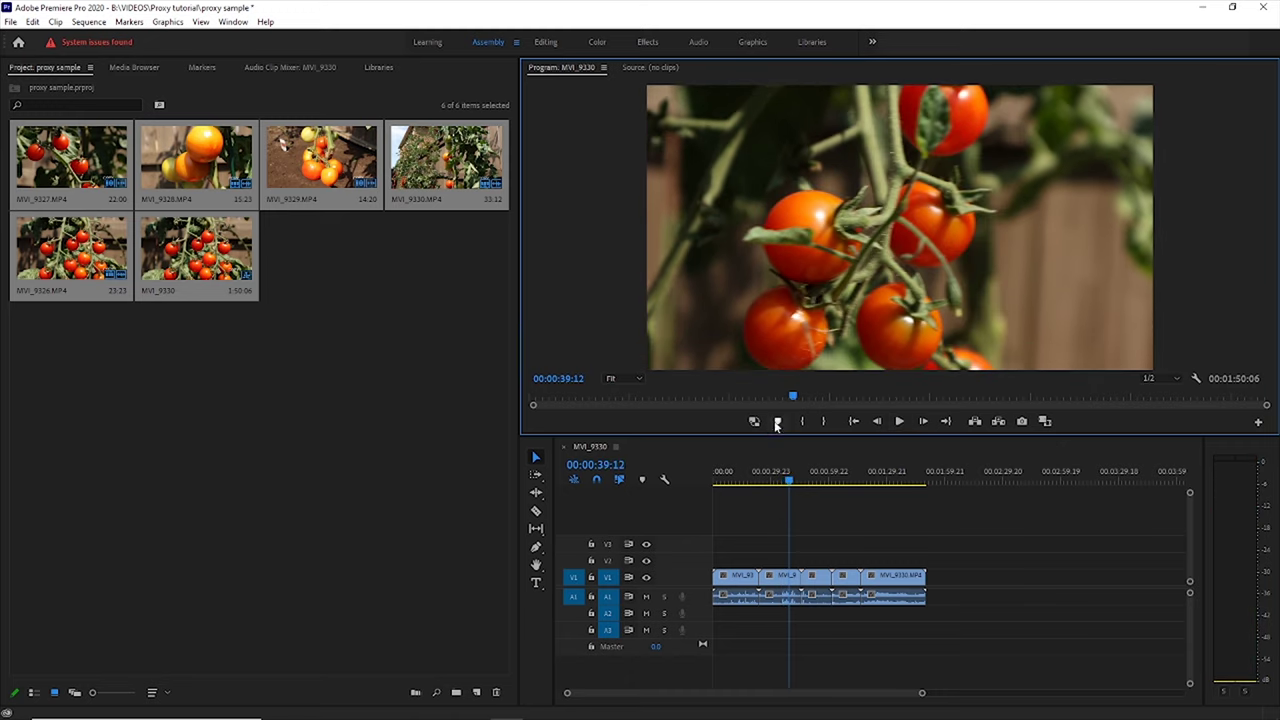